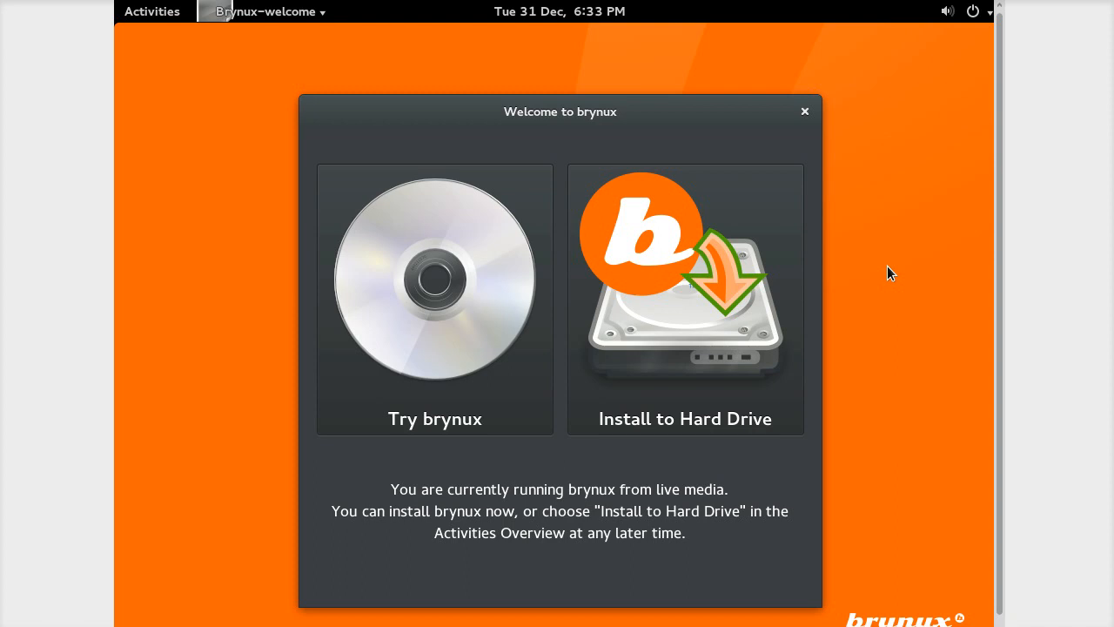
# - Launch the brynux hard drive installer and continue with English (New Zealand) as the installation language
pyautogui.click(682, 281)
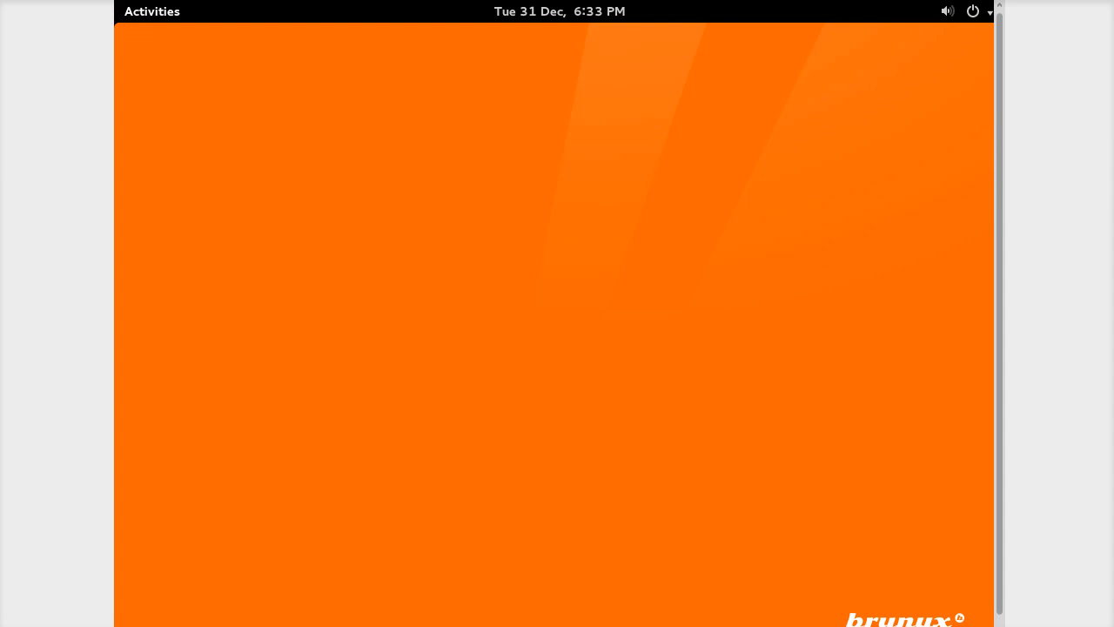
pyautogui.click(135, 19)
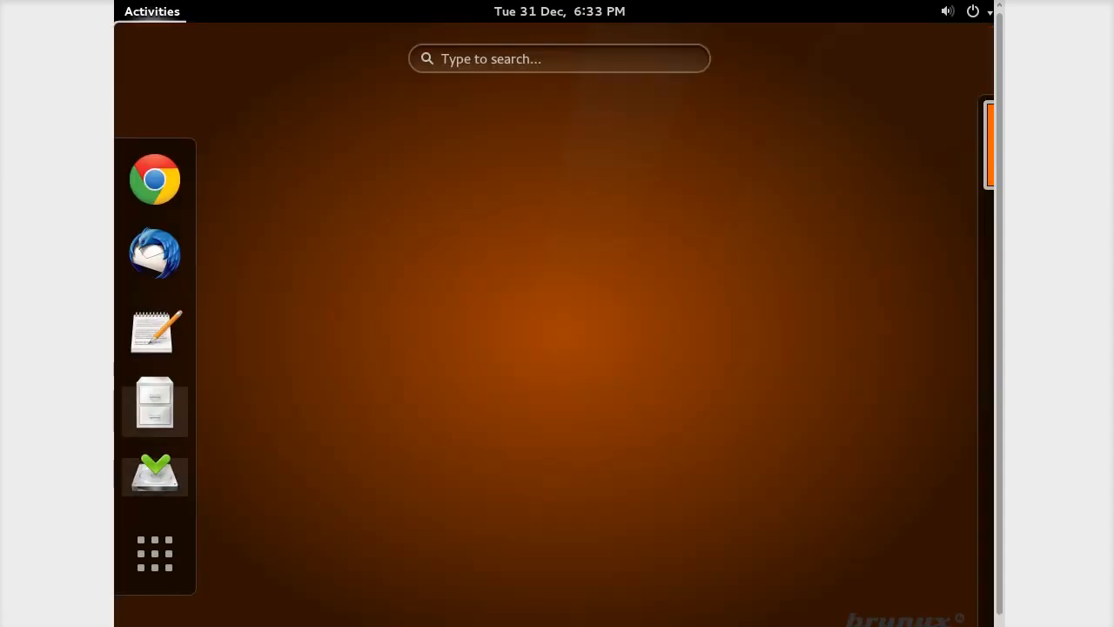
pyautogui.click(496, 275)
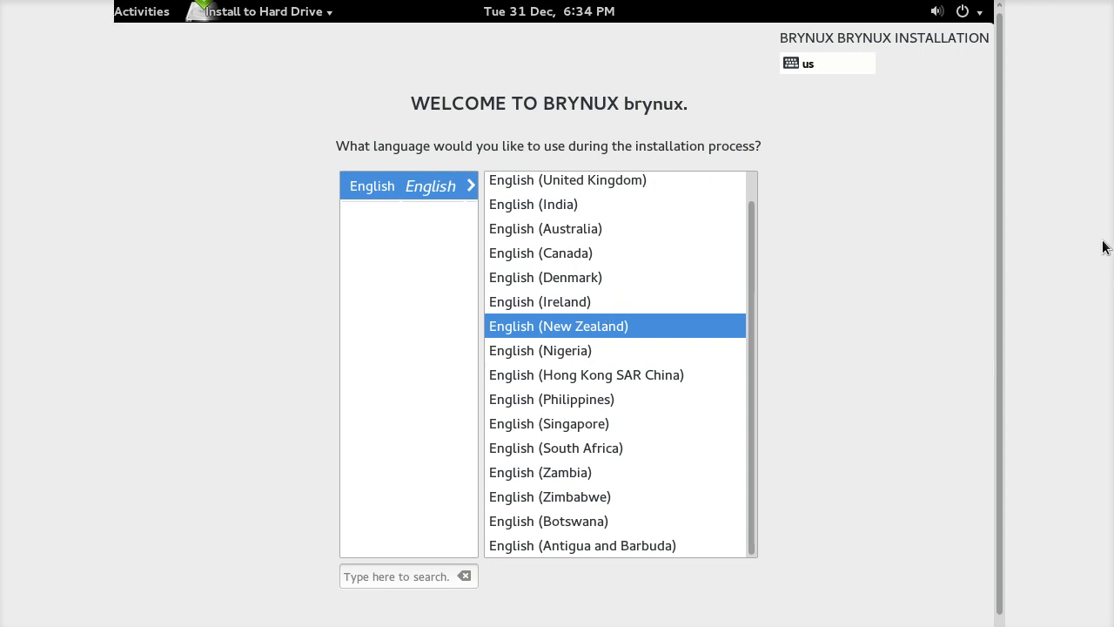
pyautogui.moveTo(997, 207); pyautogui.dragTo(1005, 256)
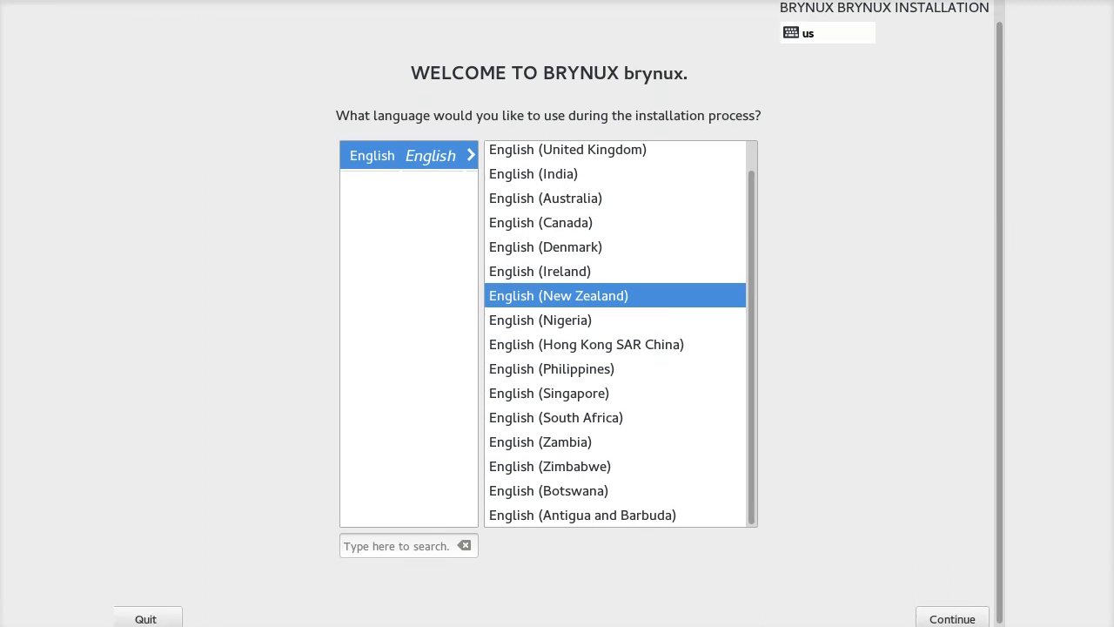
pyautogui.click(967, 588)
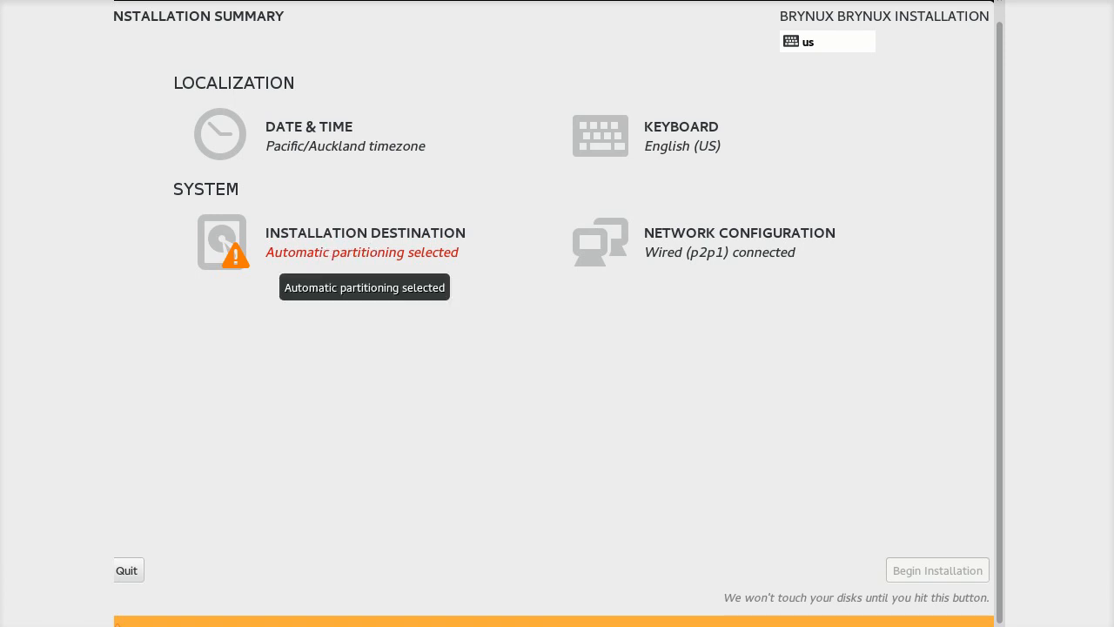
# - Reclaim the whole ATA VBOX HARDDISK by deleting all existing partitions, and begin the installation
pyautogui.click(223, 239)
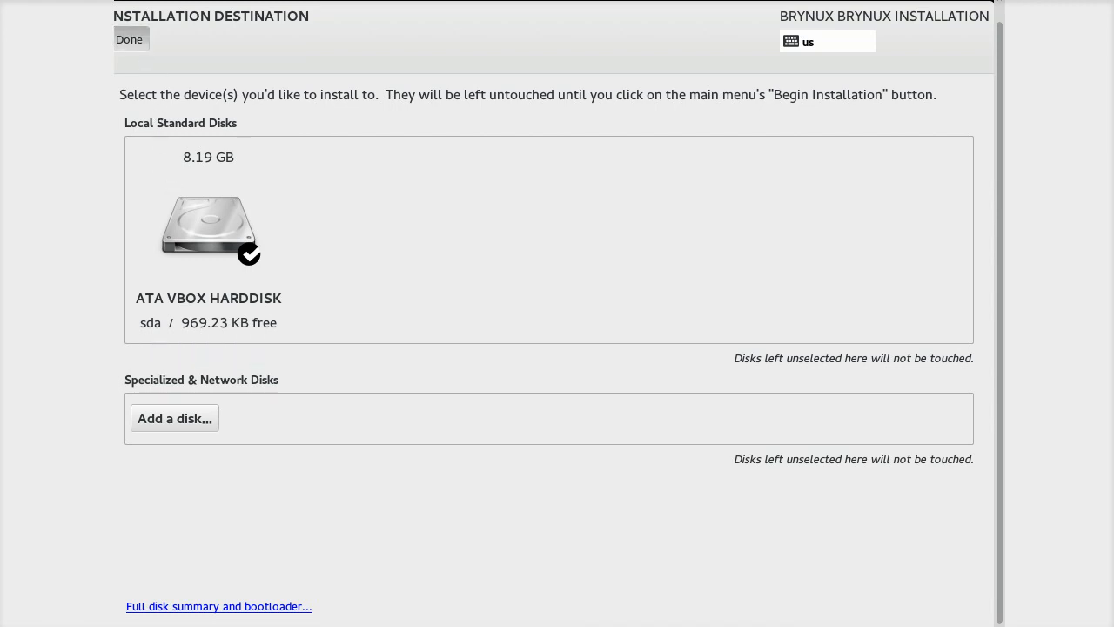
pyautogui.click(131, 40)
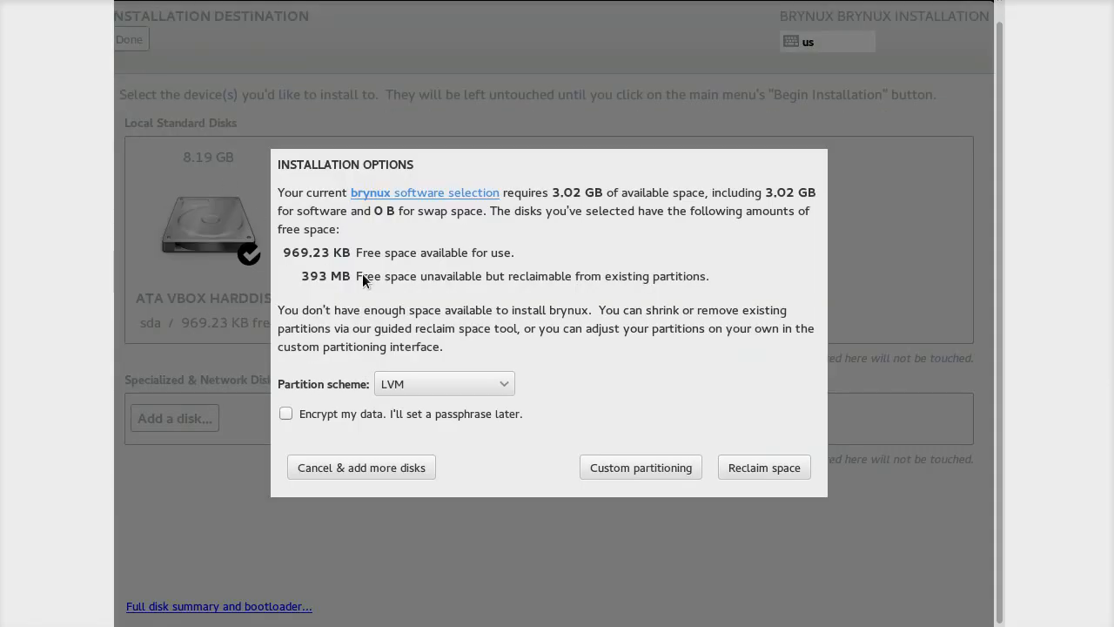
pyautogui.click(743, 466)
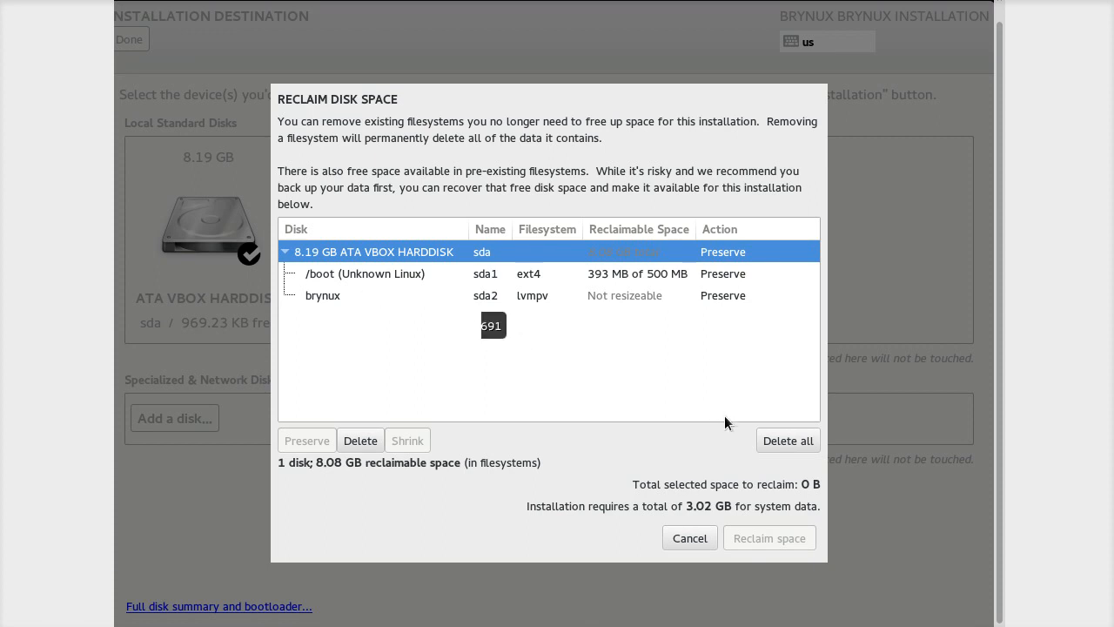
pyautogui.click(778, 436)
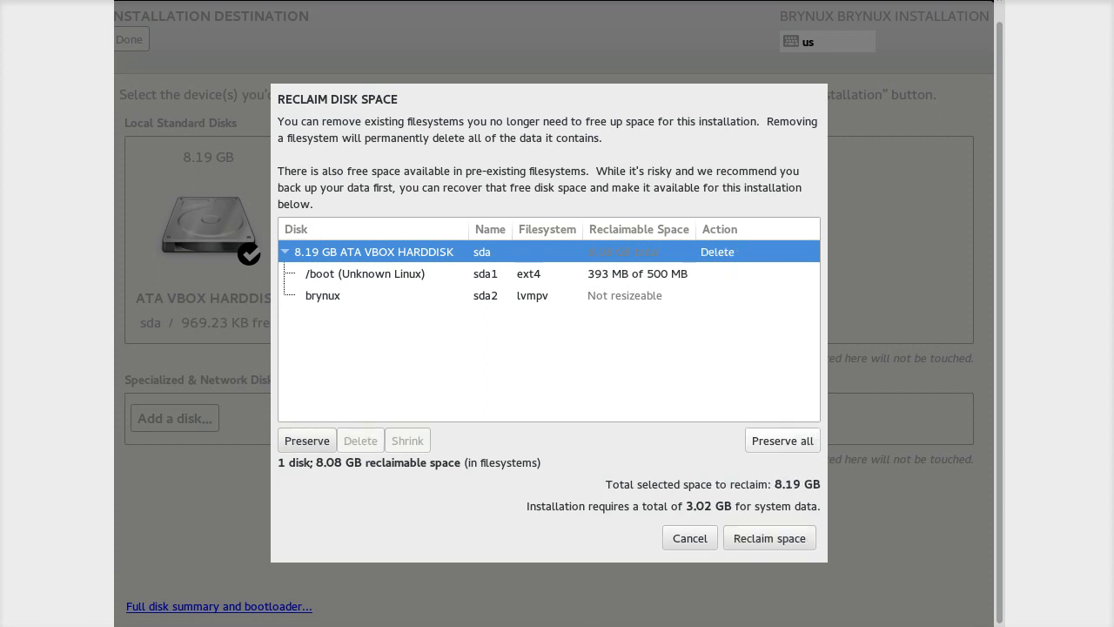
pyautogui.click(770, 539)
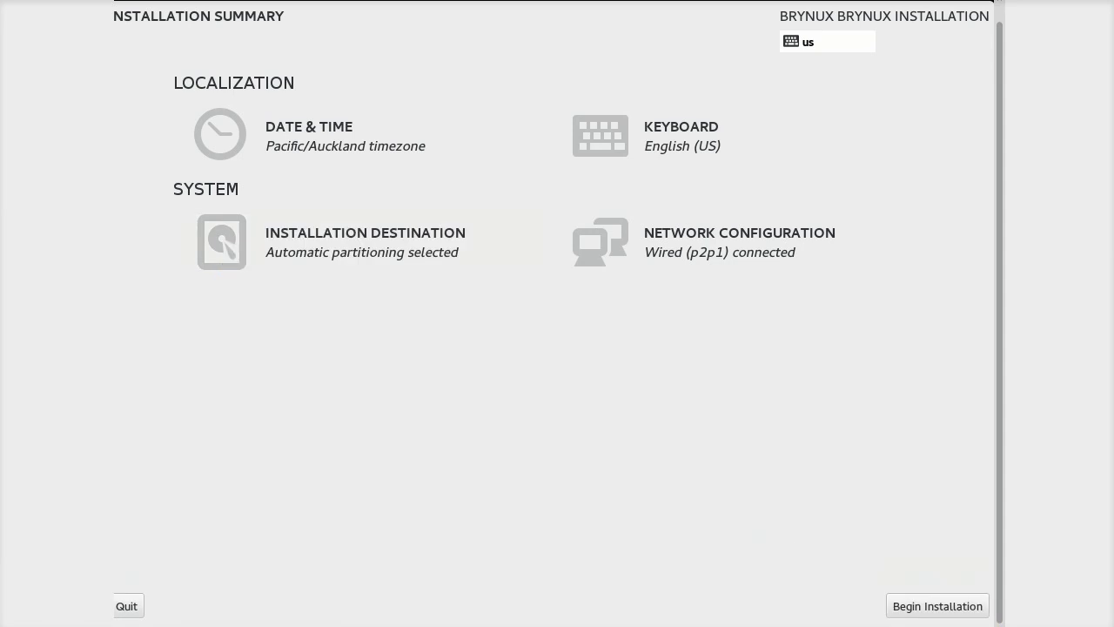
pyautogui.click(933, 607)
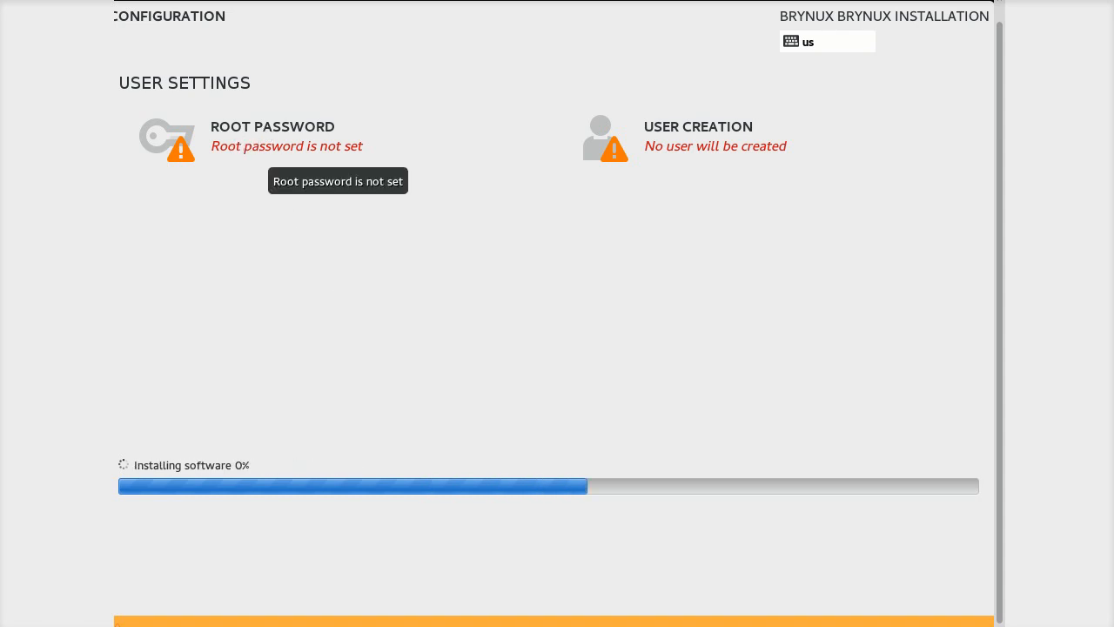
# - Set and confirm the root account password in the installer's user settings
pyautogui.click(235, 147)
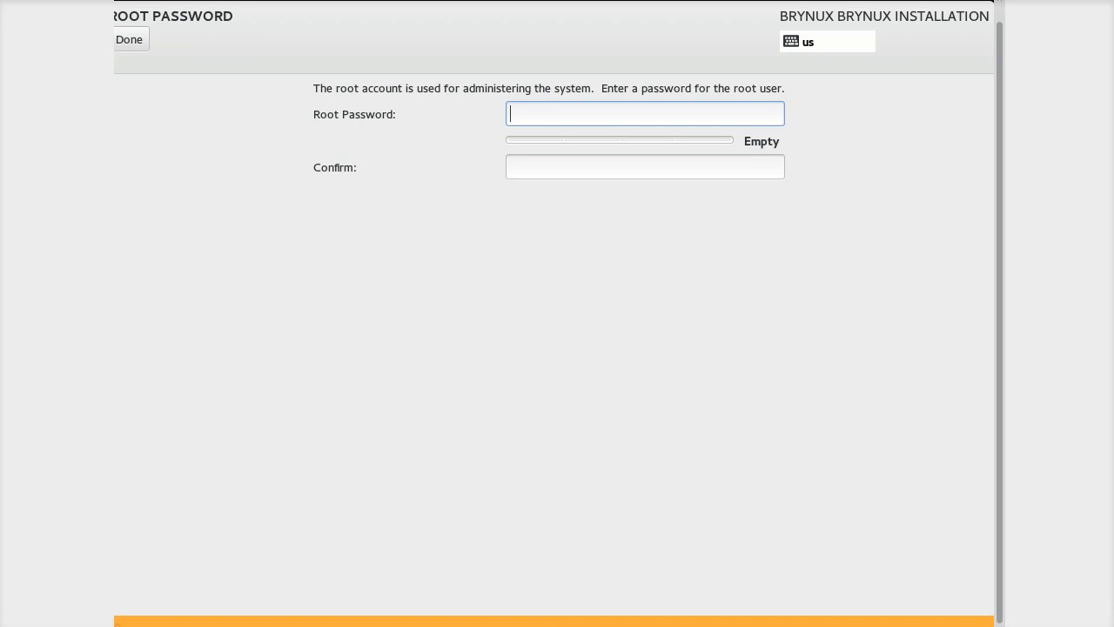
pyautogui.write('••••••••••')
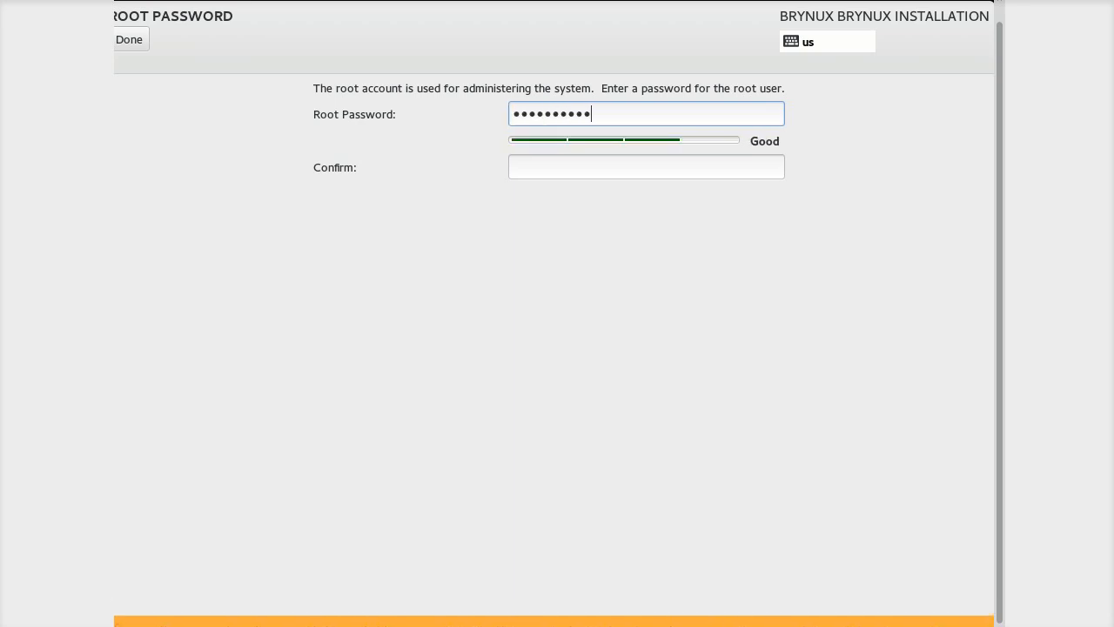
pyautogui.press('Tab')
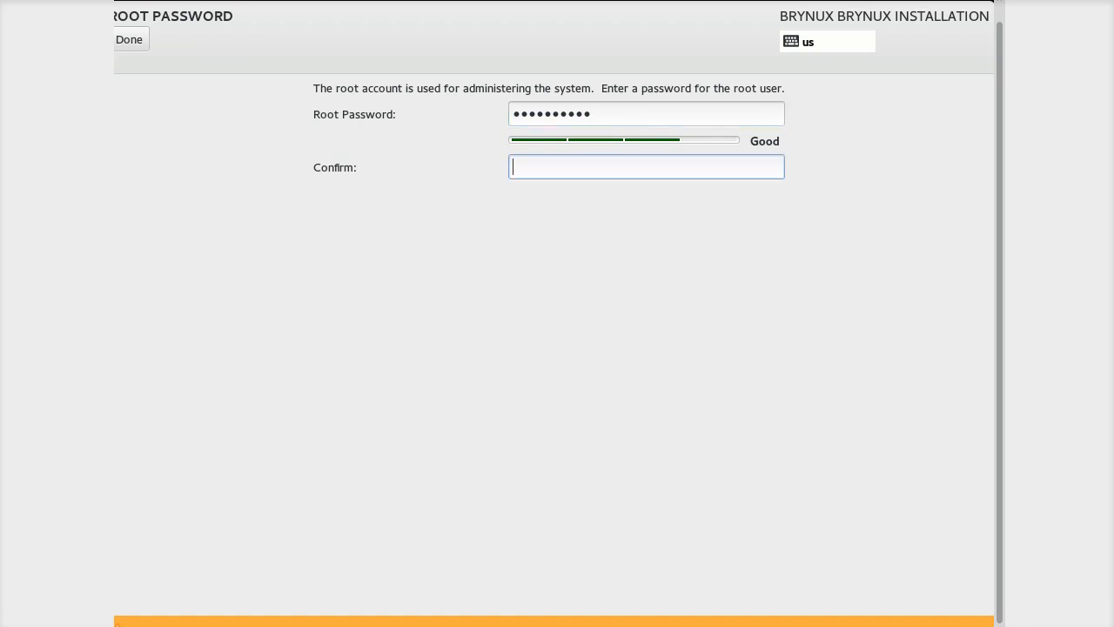
pyautogui.write('••••••••••')
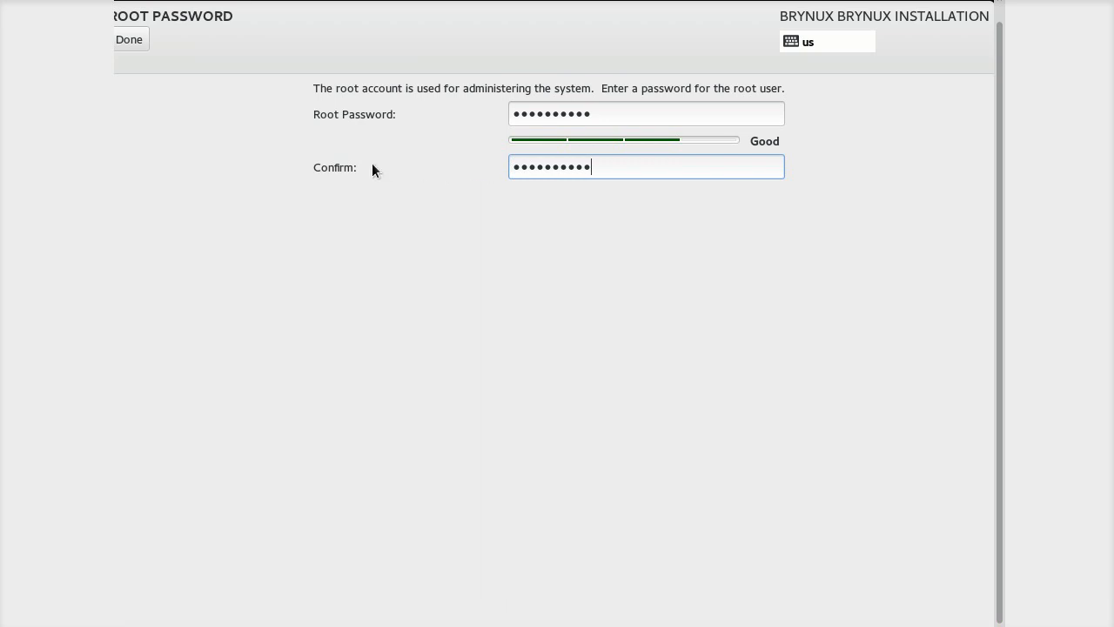
pyautogui.click(132, 41)
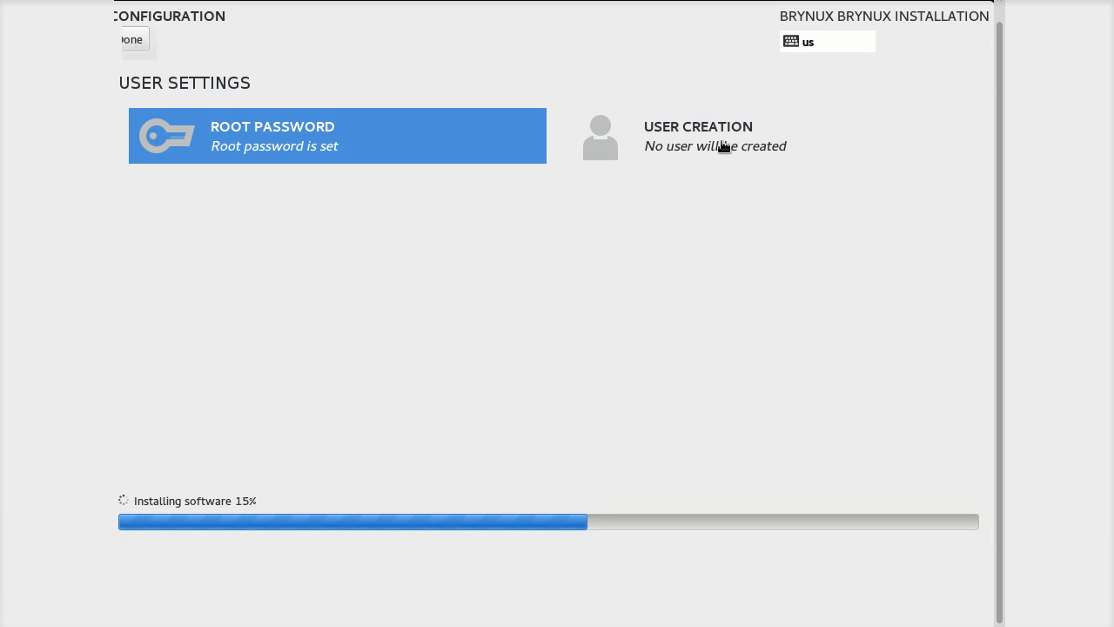
# - Start creating a user account with the person's full name and the username user
pyautogui.click(720, 142)
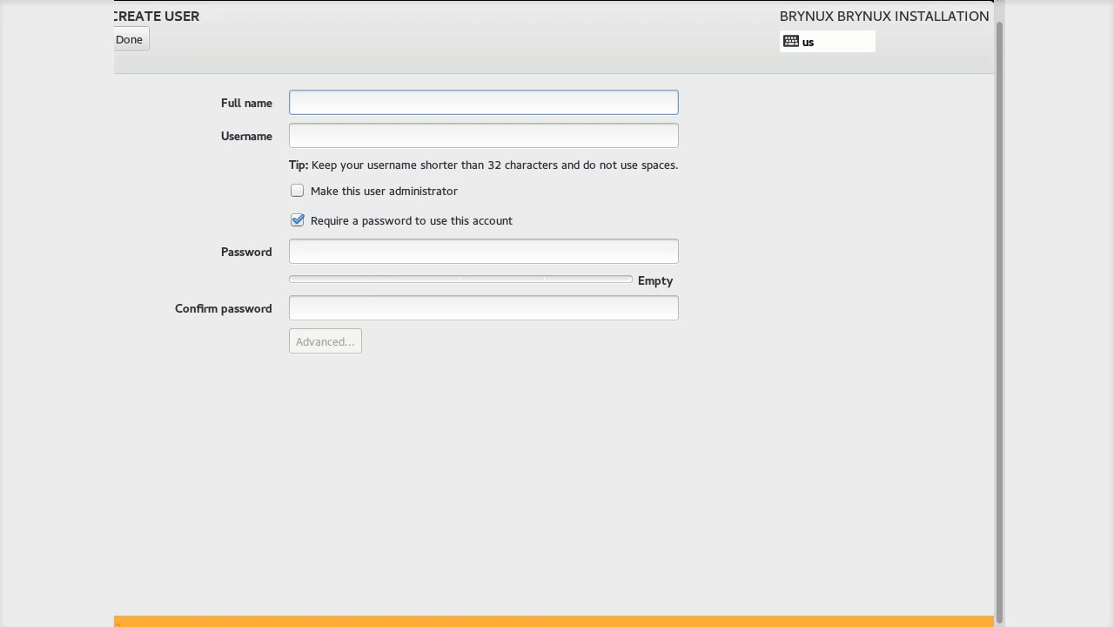
pyautogui.write('Bryhn')
pyautogui.press('BackSpace')
pyautogui.press('BackSpace')
pyautogui.write('nn Neilson')
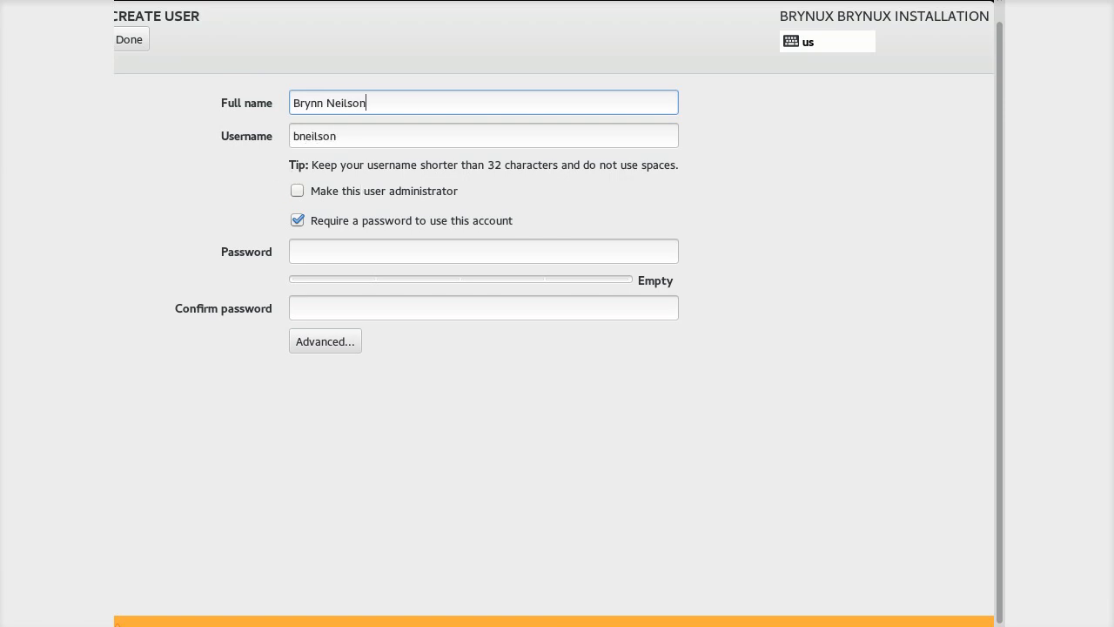
pyautogui.press('Tab')
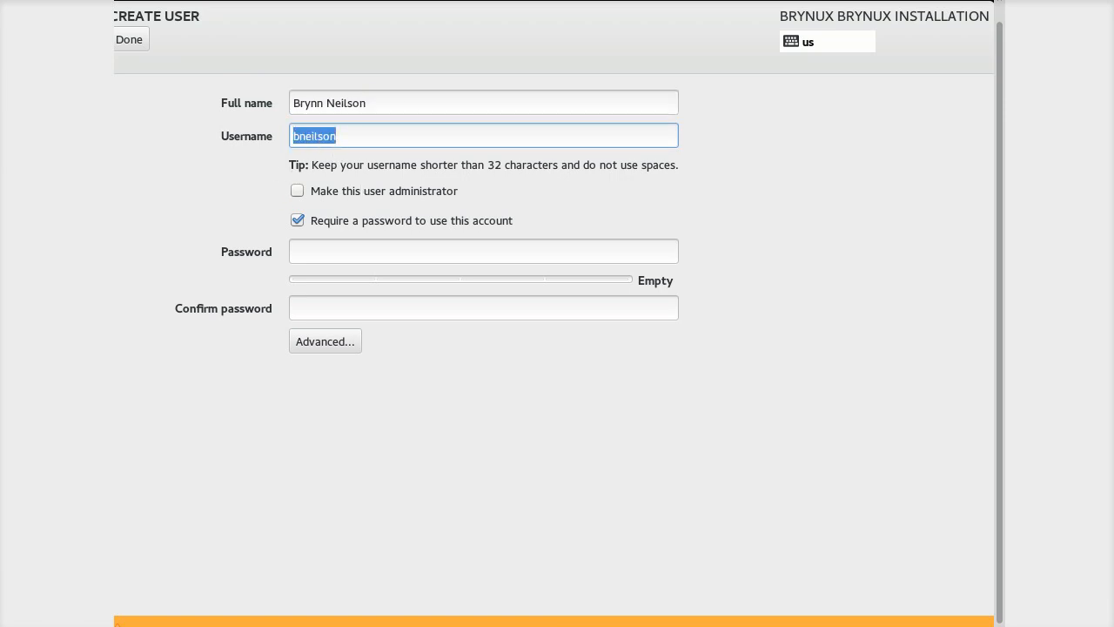
pyautogui.write('user')
# - Enter and confirm the new user account's password, and save the account settings
pyautogui.click(484, 252)
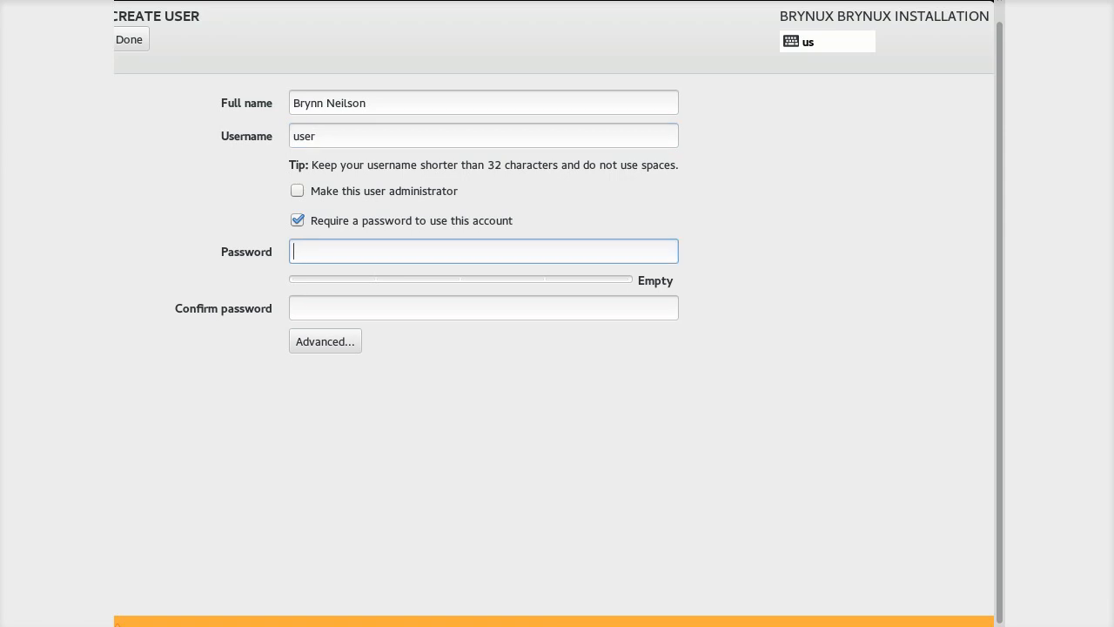
pyautogui.write('••••••••')
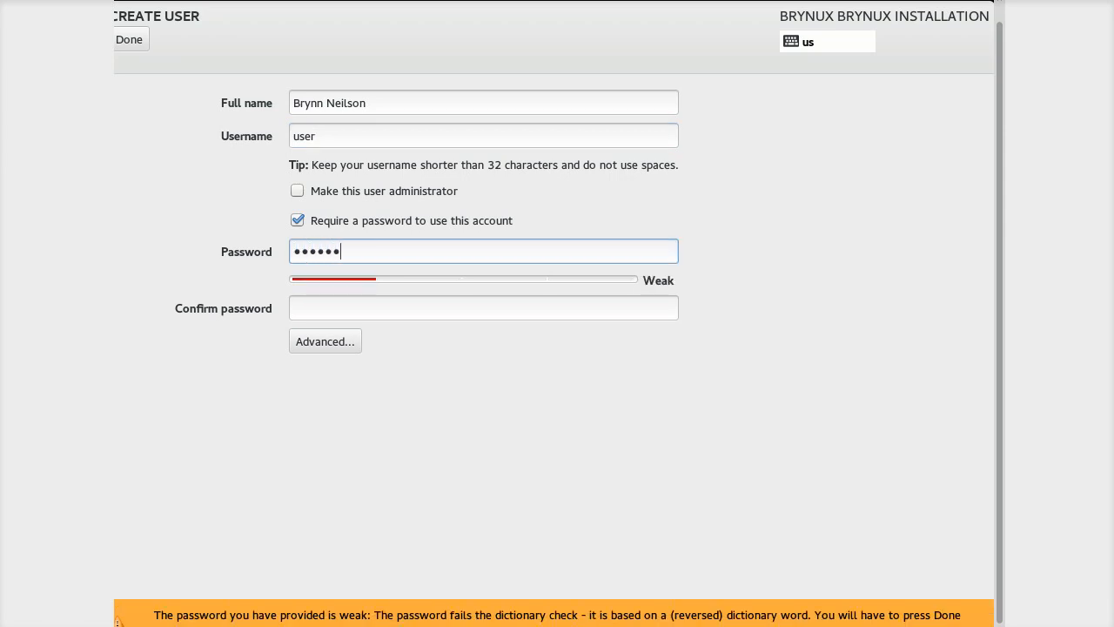
pyautogui.write('••')
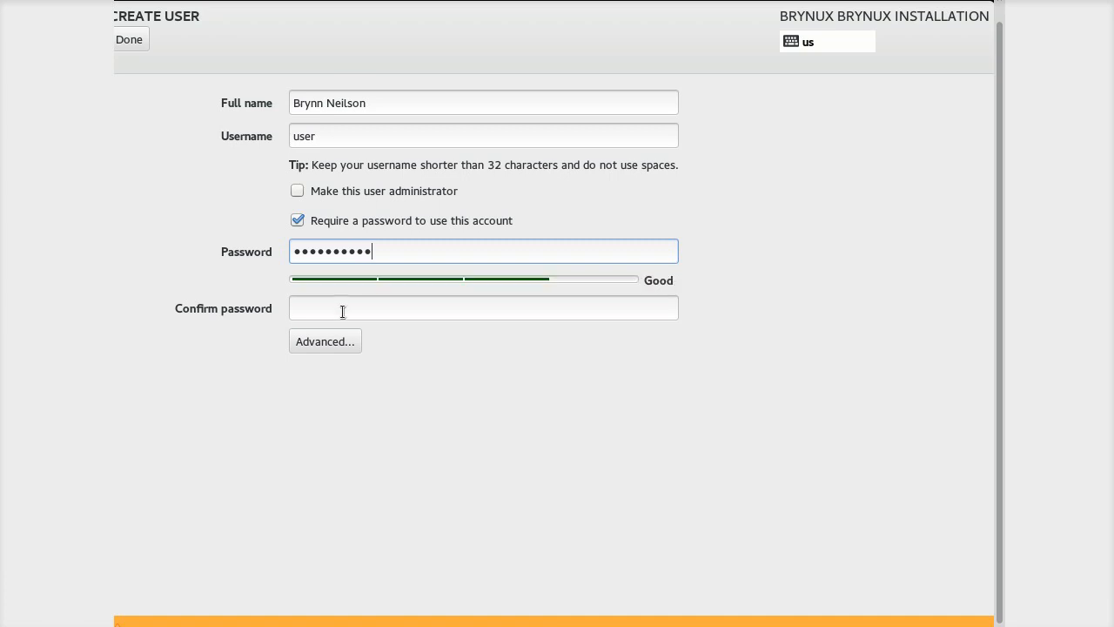
pyautogui.click(365, 309)
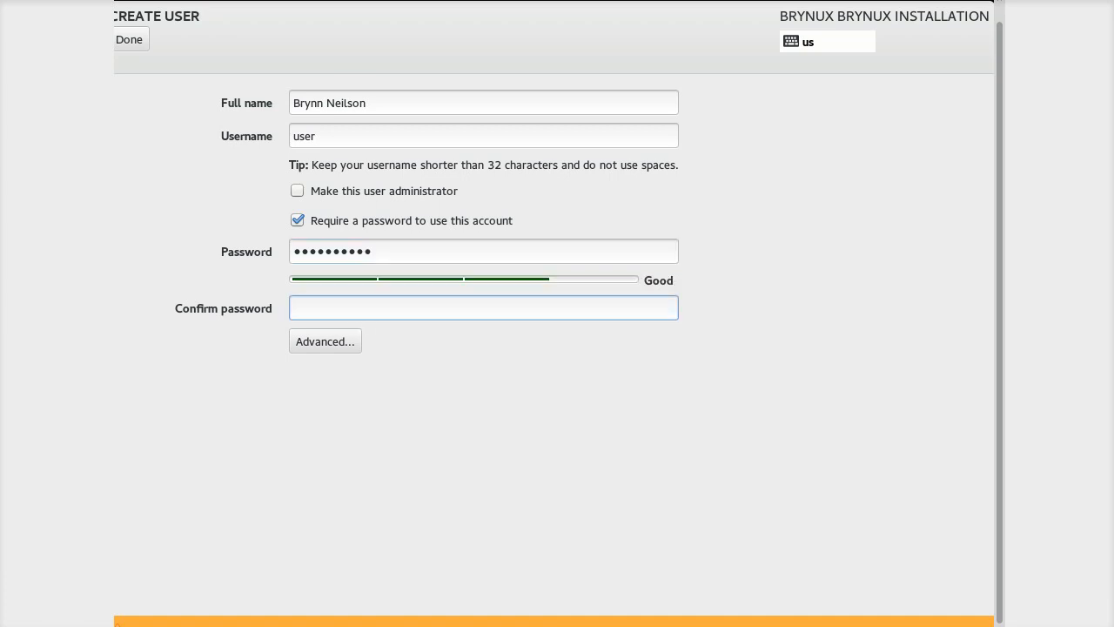
pyautogui.write('••••••••••')
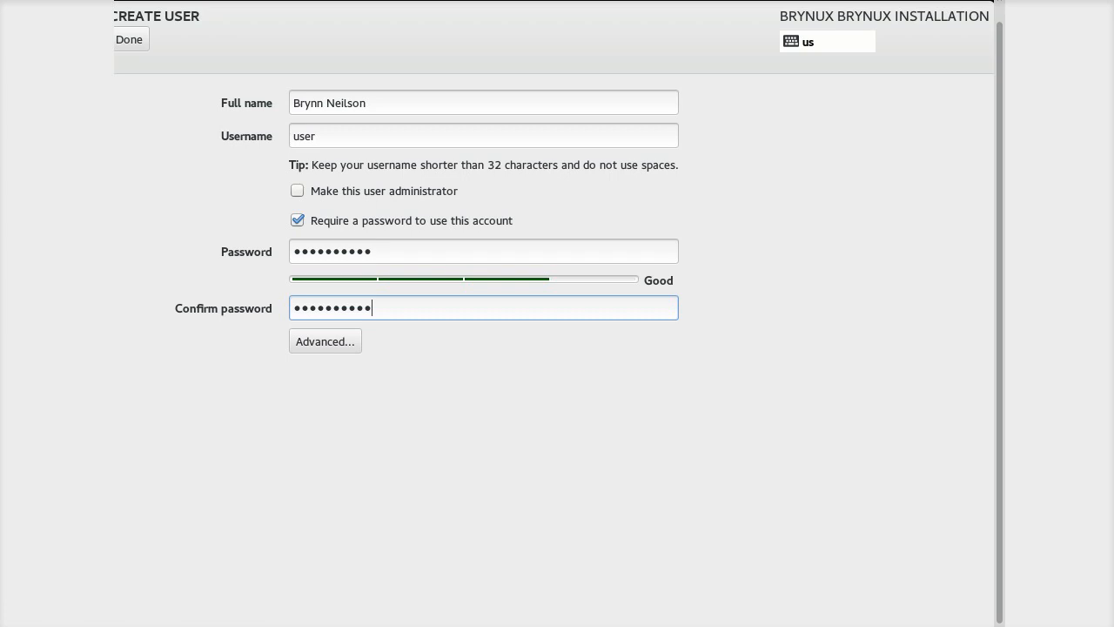
pyautogui.click(142, 40)
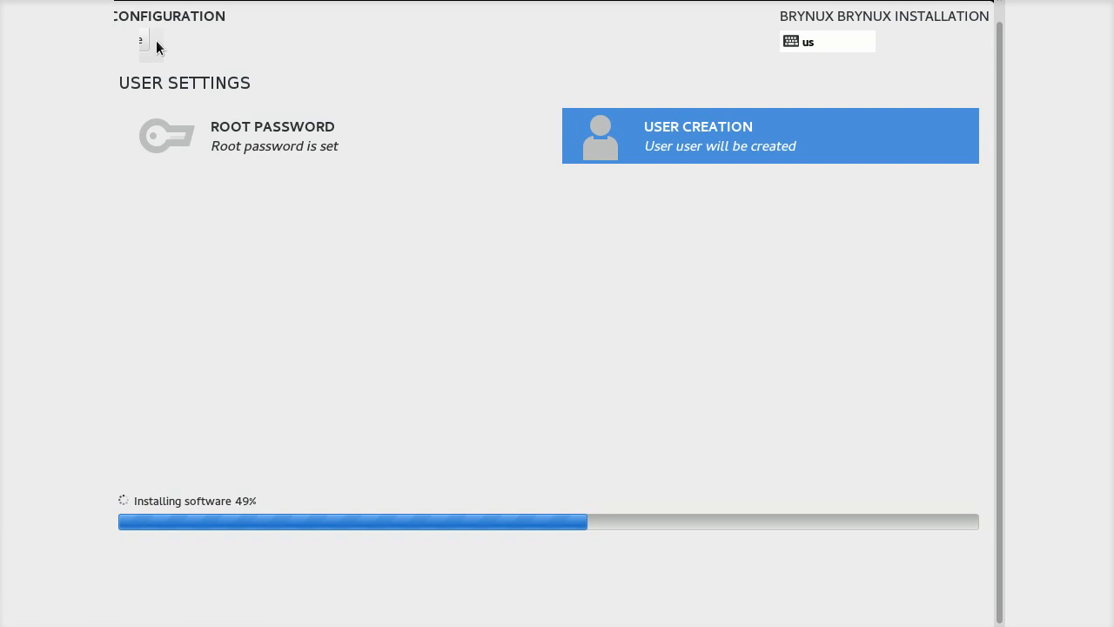
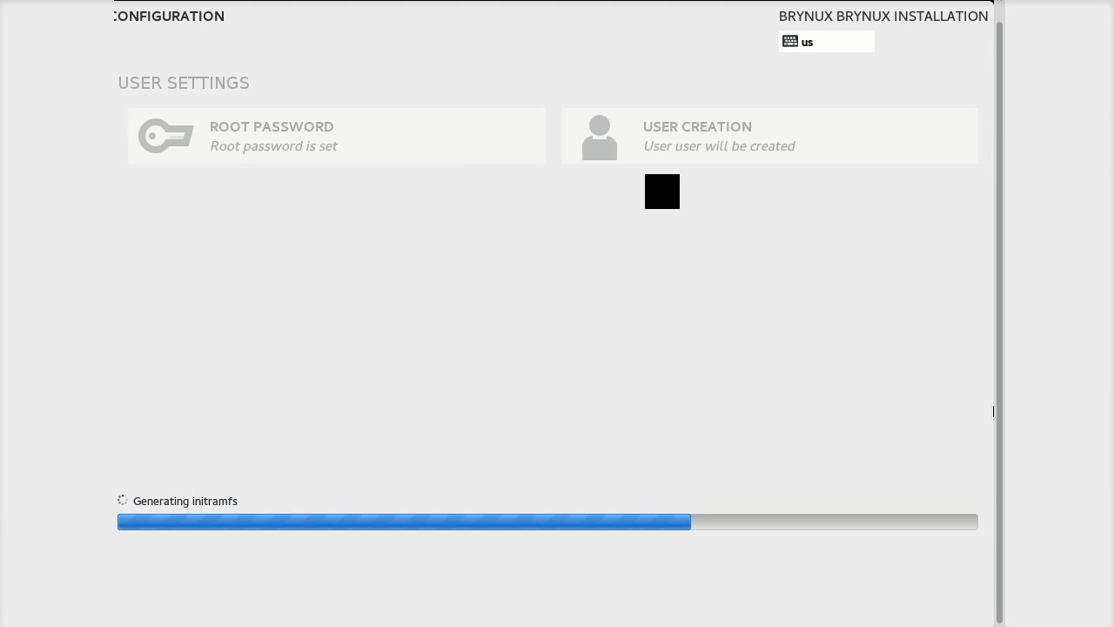
pyautogui.hotkey('alt', 'Tab')
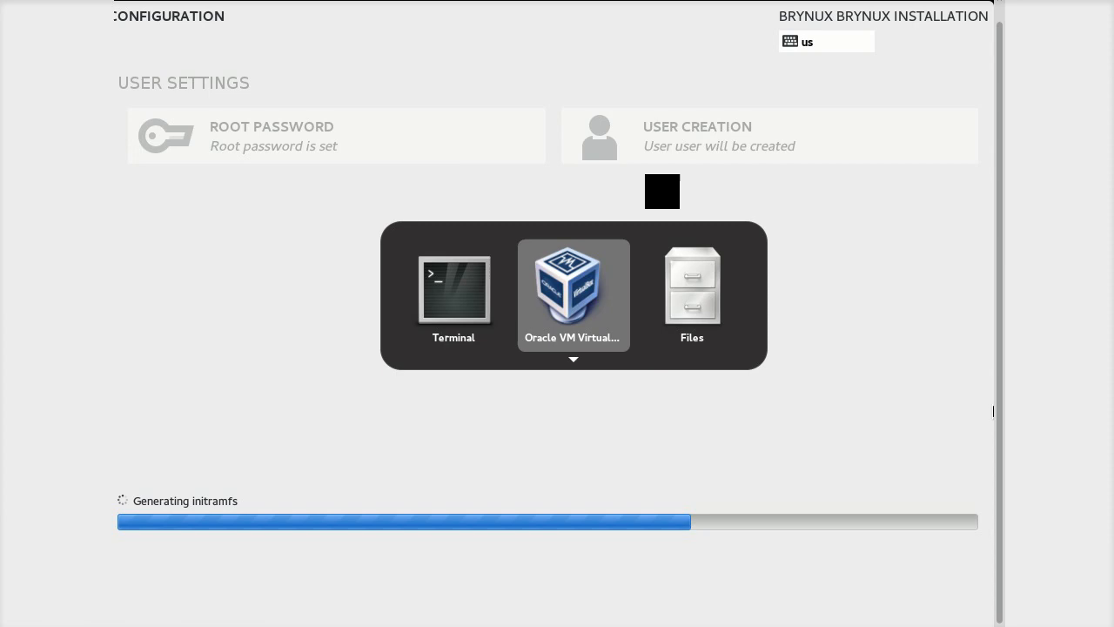
pyautogui.press('super')
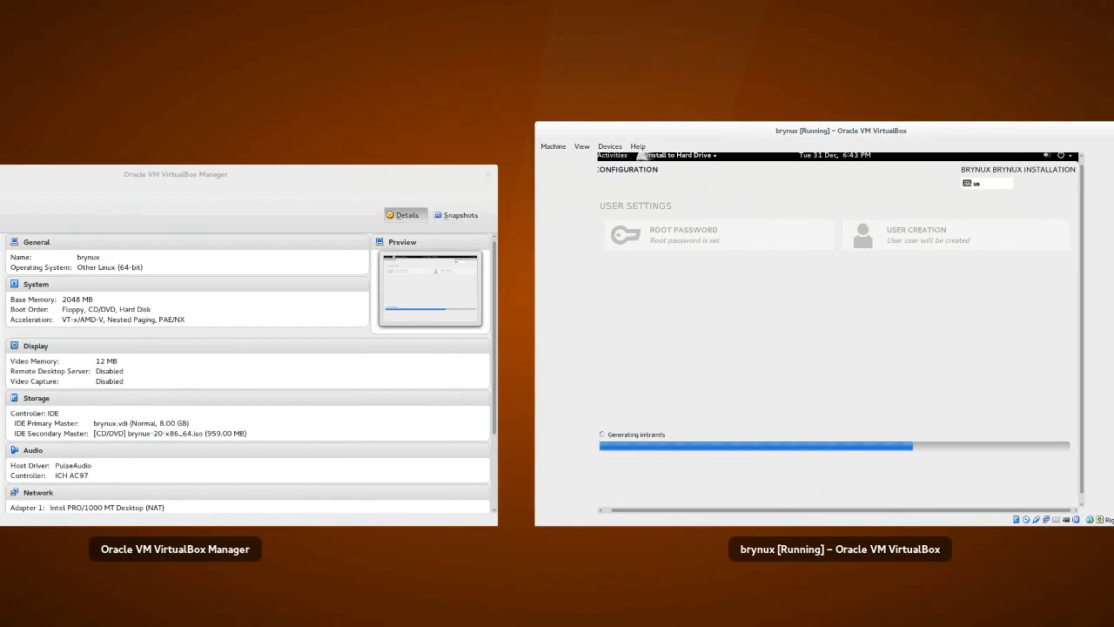
pyautogui.press('super')
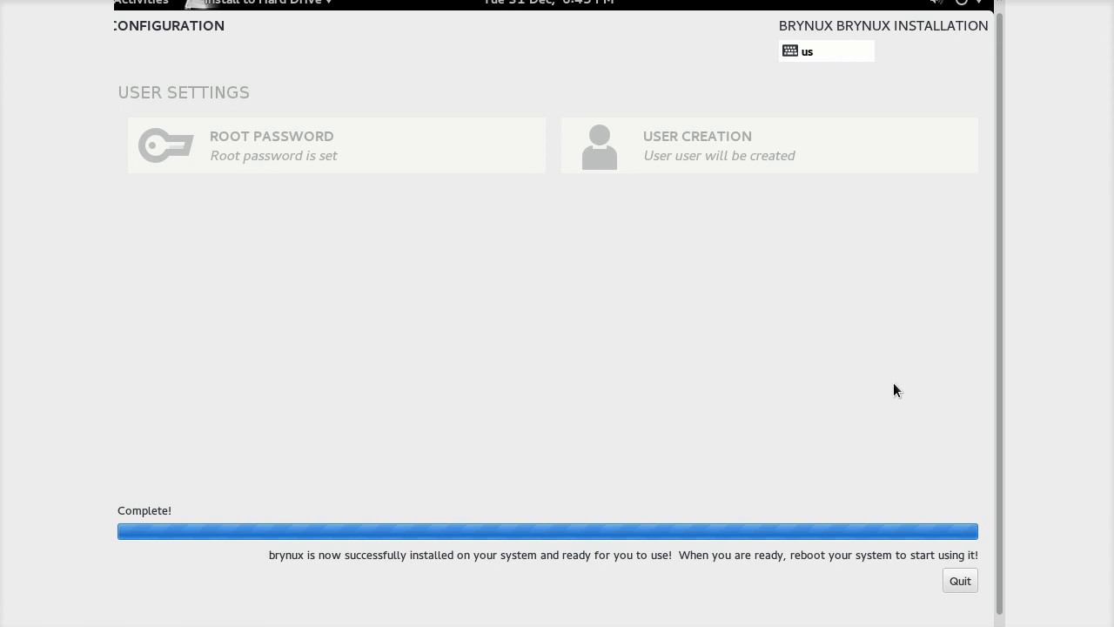
# - Quit the completed installer and power off the live system
pyautogui.click(963, 574)
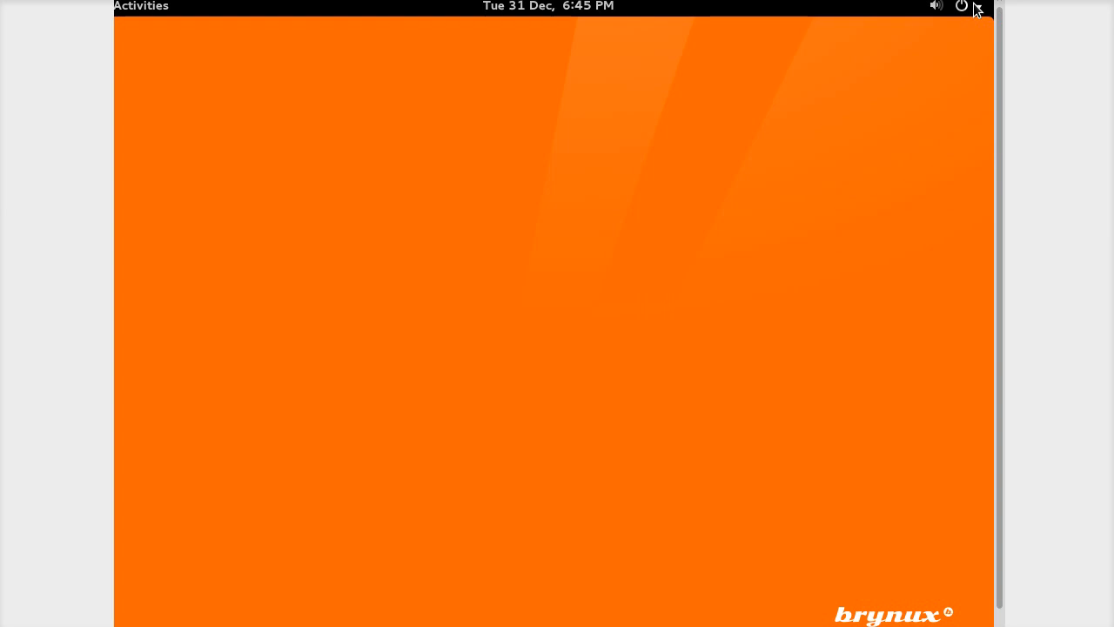
pyautogui.click(976, 7)
pyautogui.click(894, 124)
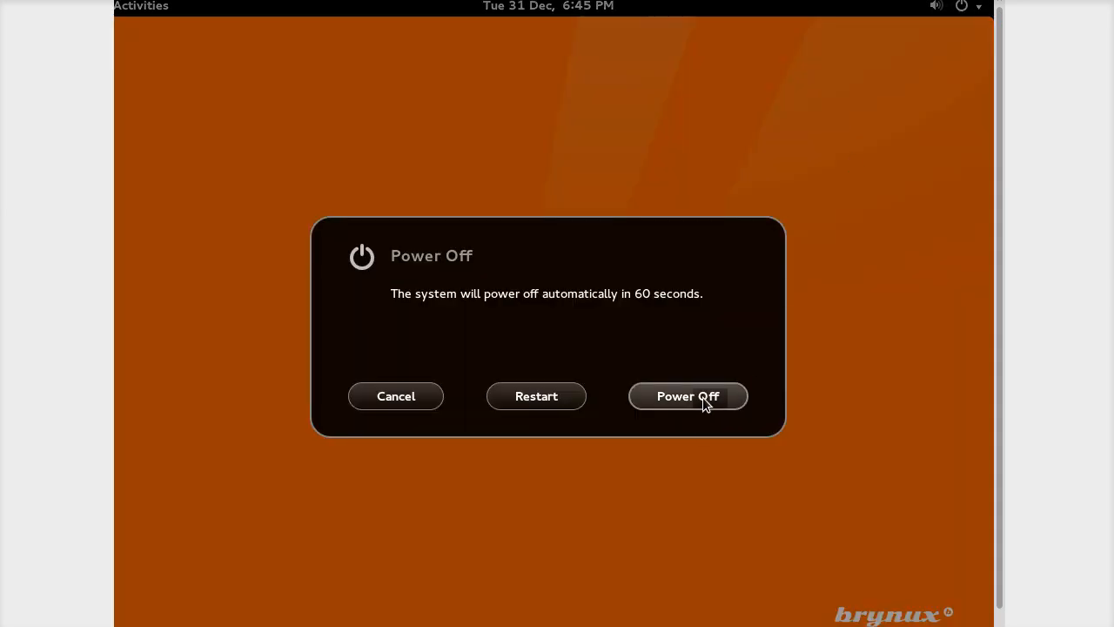
pyautogui.click(705, 398)
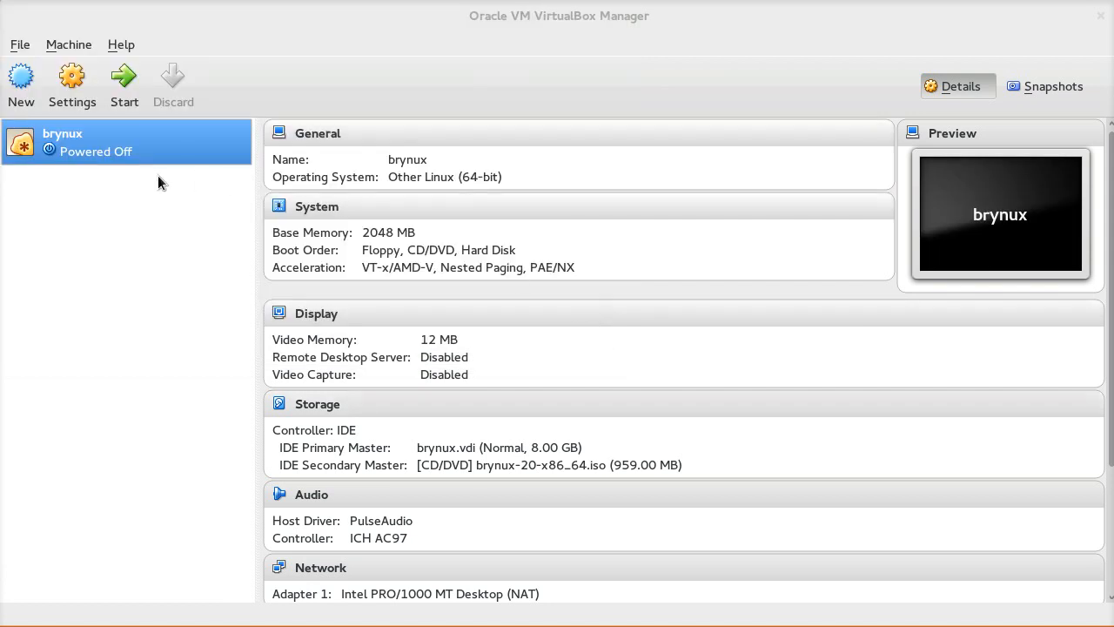
# - Start the brynux virtual machine, boot the Start brynux 20 entry, and move its window toward the middle of the screen
pyautogui.click(126, 87)
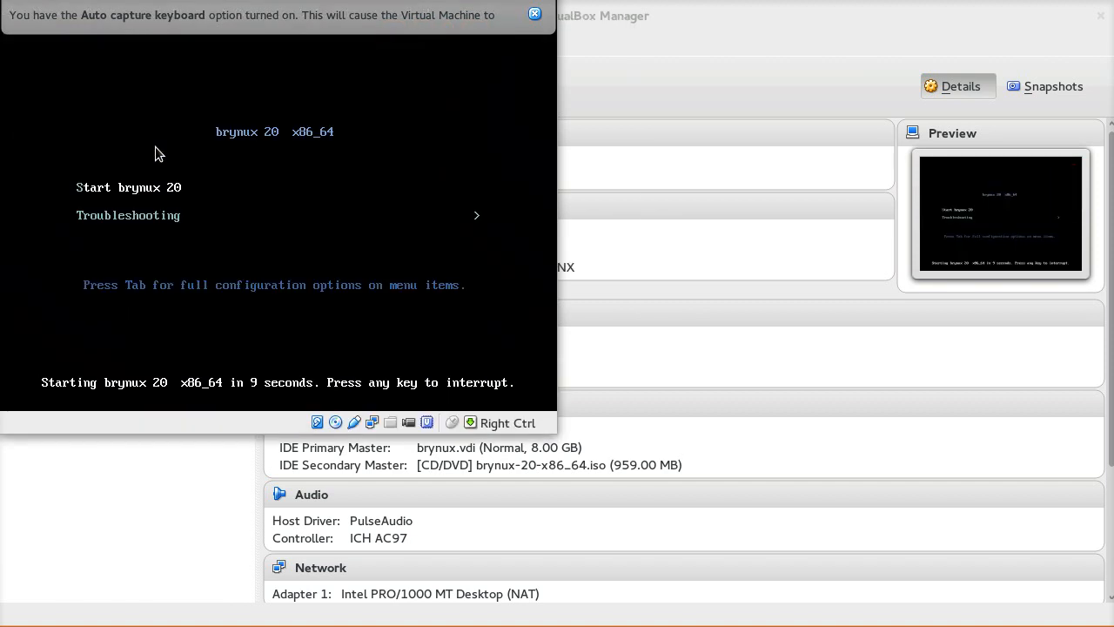
pyautogui.press('Return')
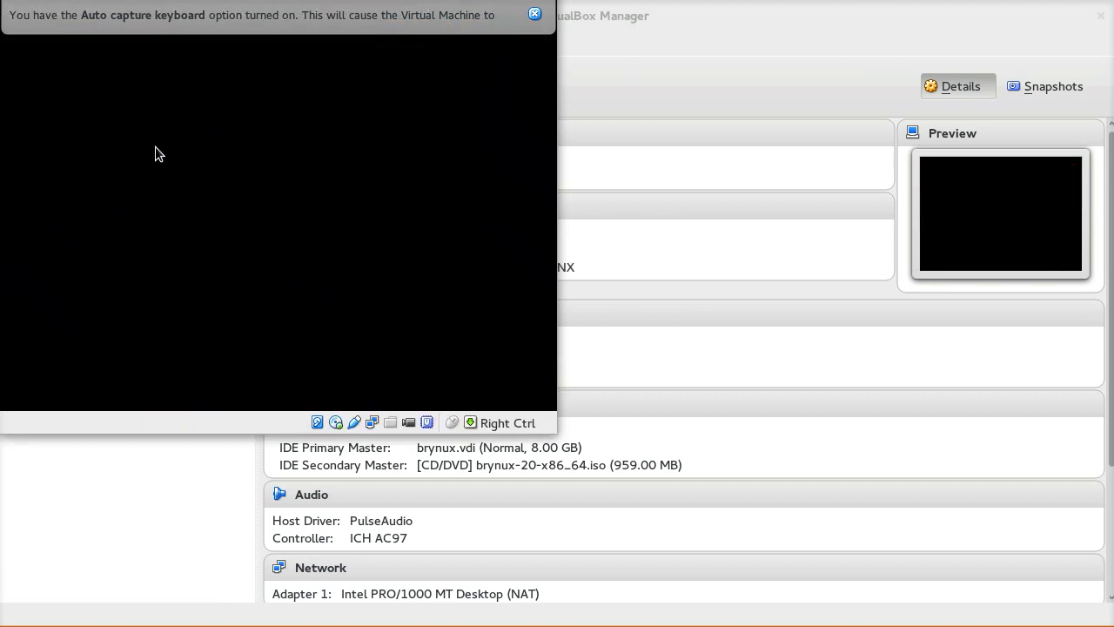
pyautogui.click(534, 14)
pyautogui.moveTo(488, 0); pyautogui.dragTo(619, 79)
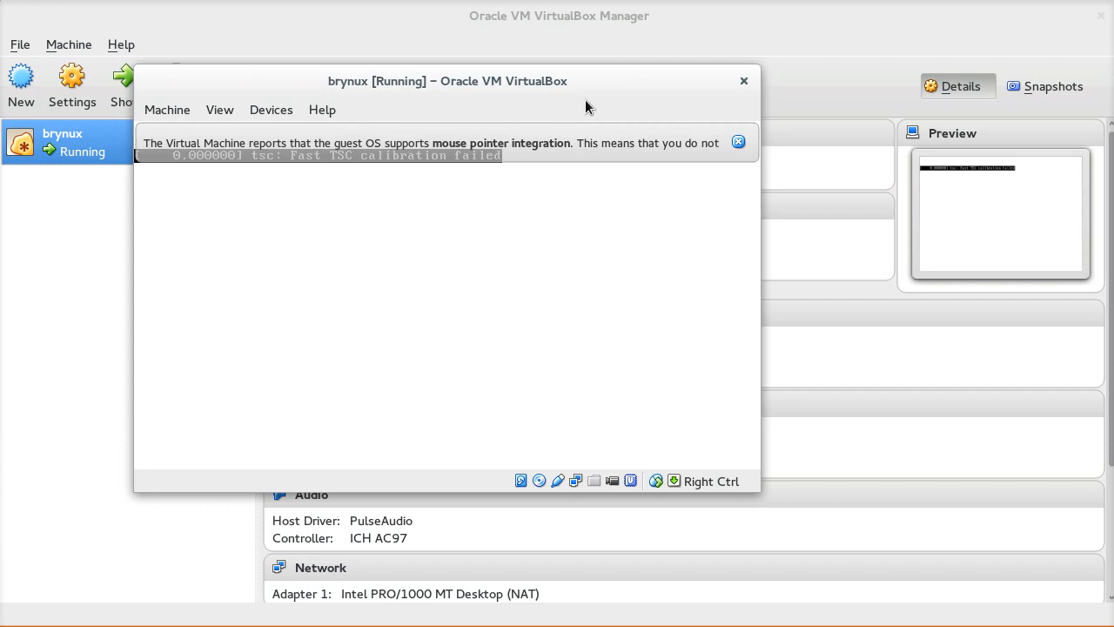
# - Dismiss the mouse integration notice, let the live welcome screen load, and power off the brynux virtual machine
pyautogui.click(738, 143)
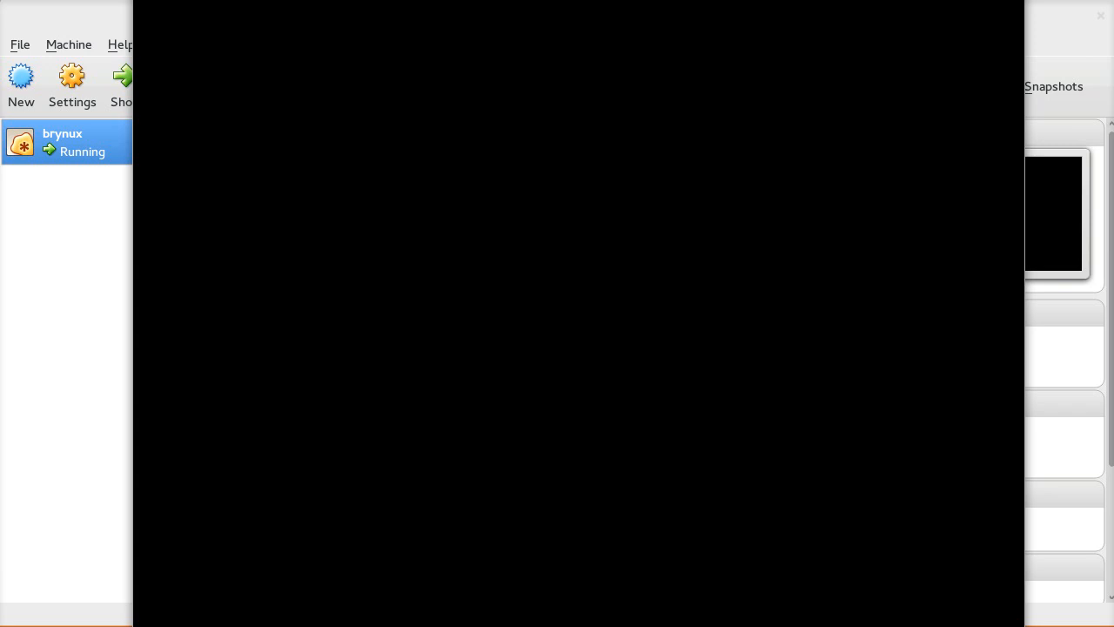
pyautogui.hotkey('alt', 'Tab')
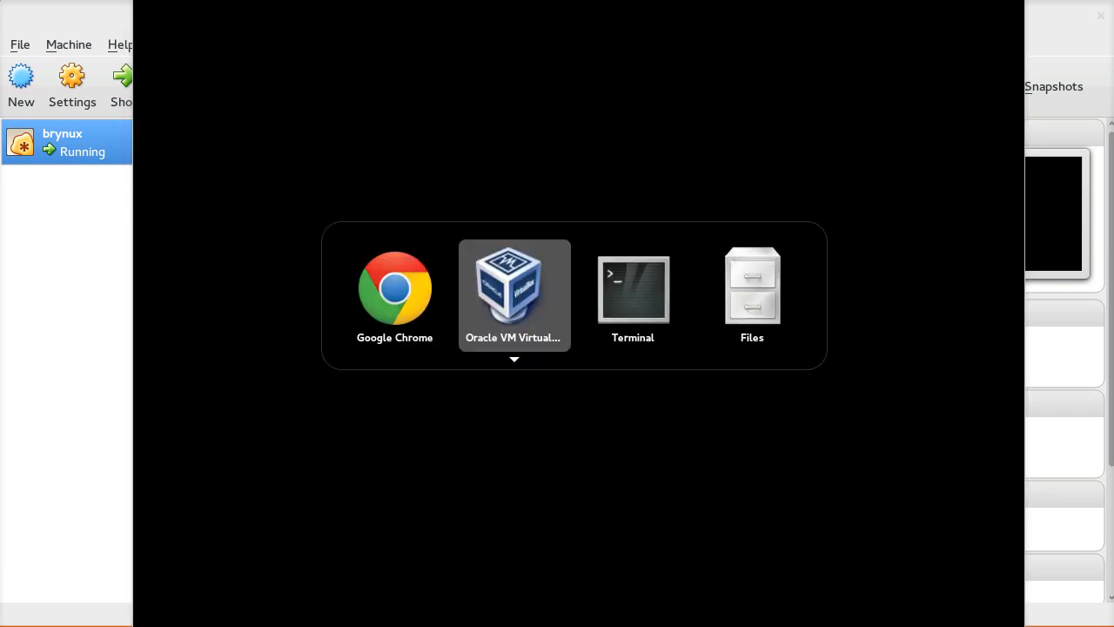
pyautogui.hotkey('alt', 'Tab')
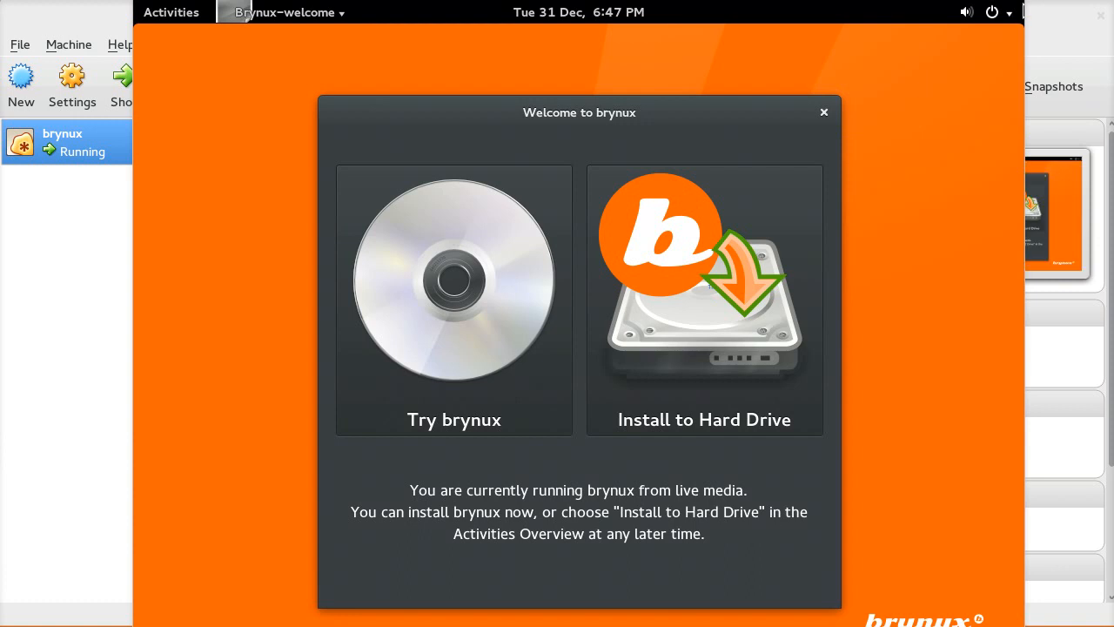
pyautogui.hotkey('ctrl', 'q')
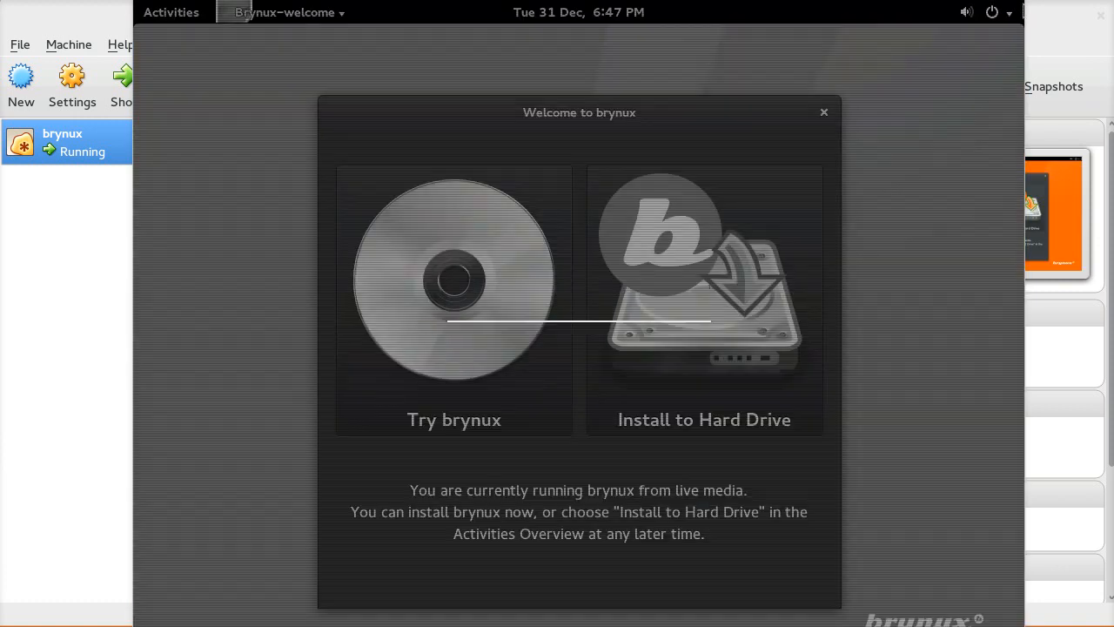
pyautogui.click(651, 394)
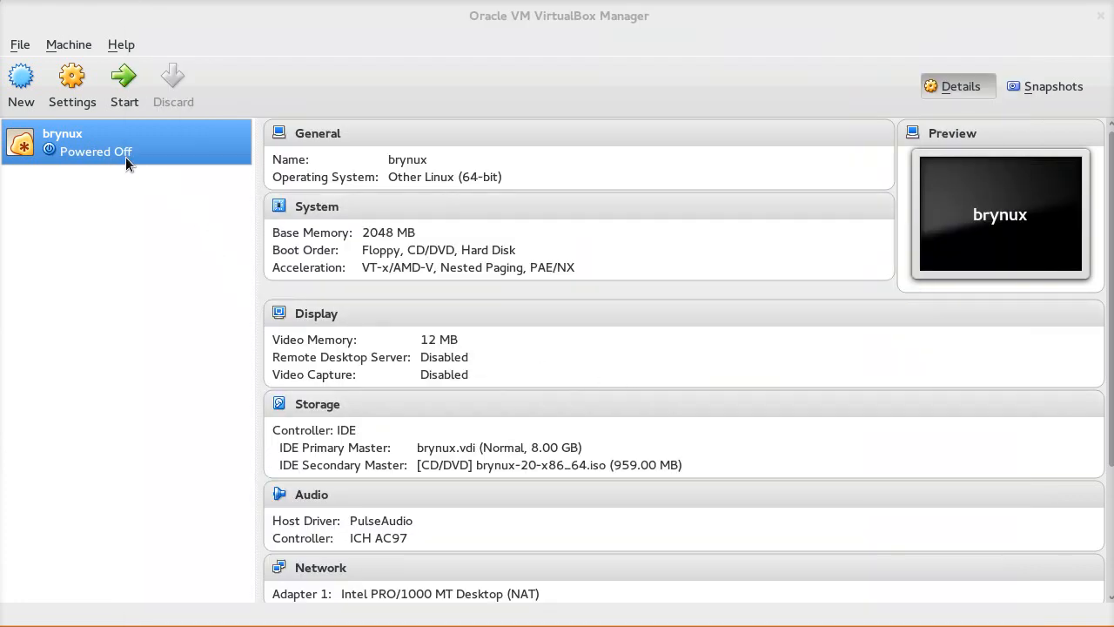
# - Turn off Use Host I/O Cache for the IDE controller in the brynux machine's storage settings
pyautogui.click(68, 97)
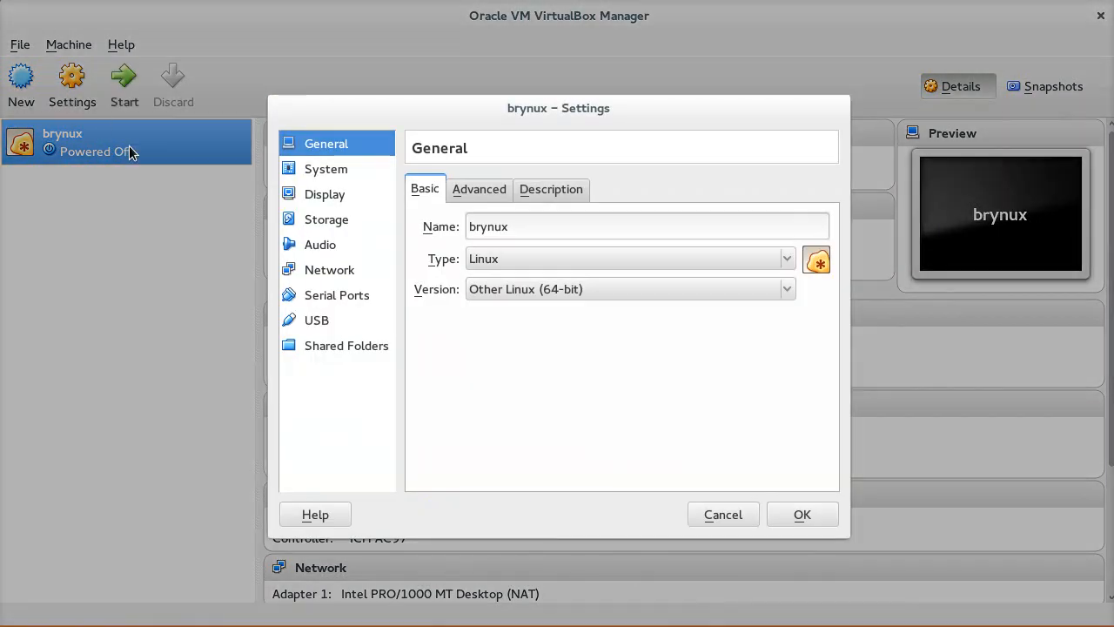
pyautogui.click(322, 225)
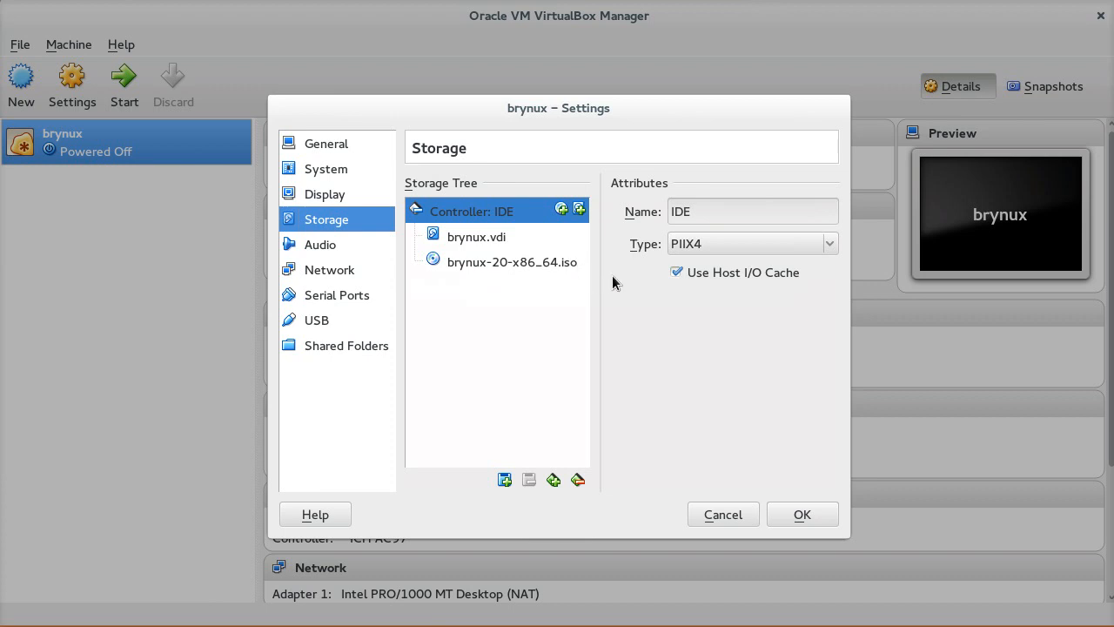
pyautogui.click(684, 271)
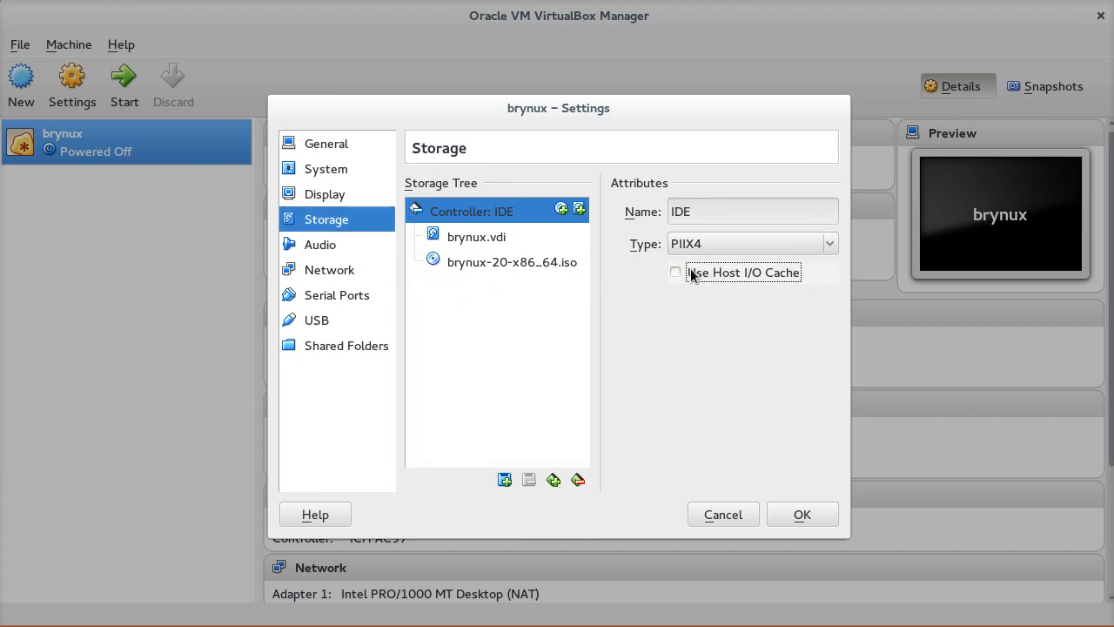
# - Turn off Live CD/DVD for brynux-20-x86_64.iso, remove that disk from the virtual drive, and save the settings
pyautogui.click(578, 265)
pyautogui.click(738, 243)
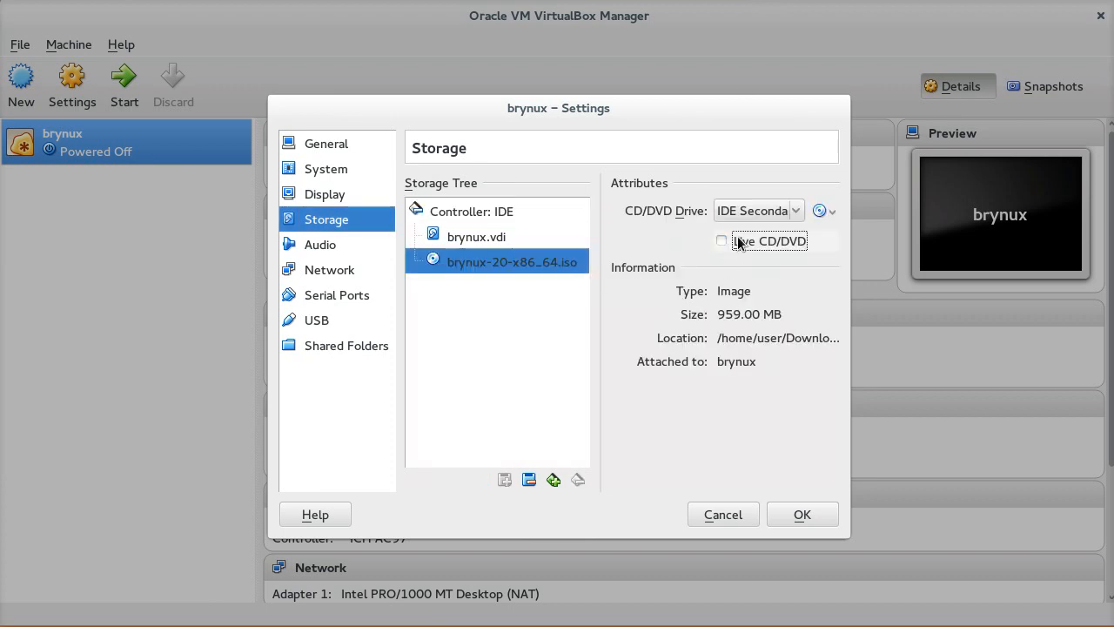
pyautogui.click(820, 212)
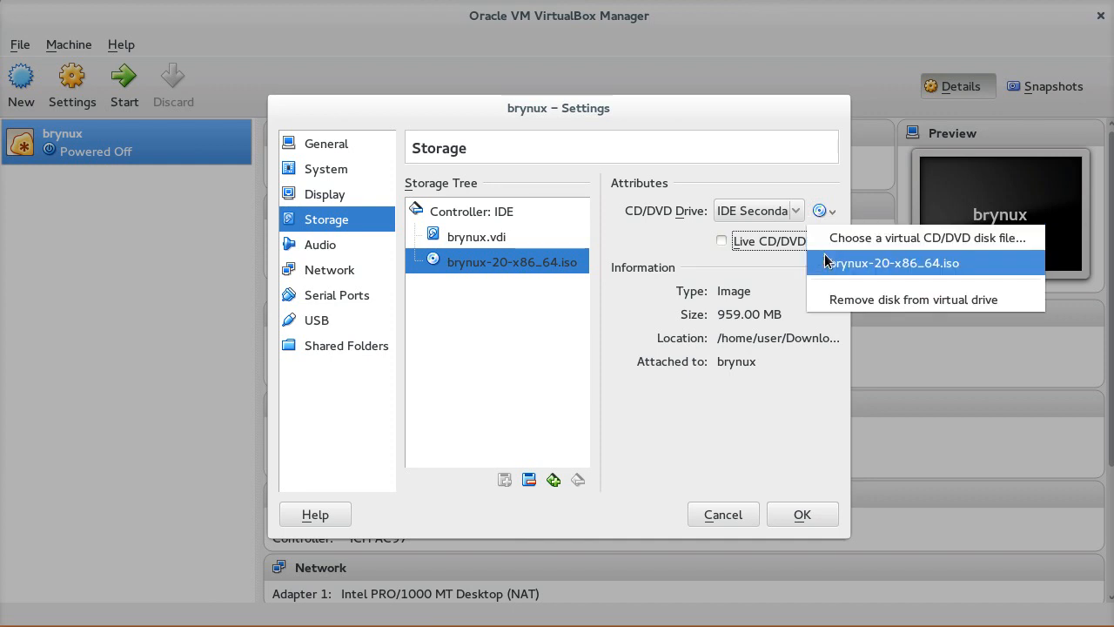
pyautogui.click(840, 296)
pyautogui.click(807, 518)
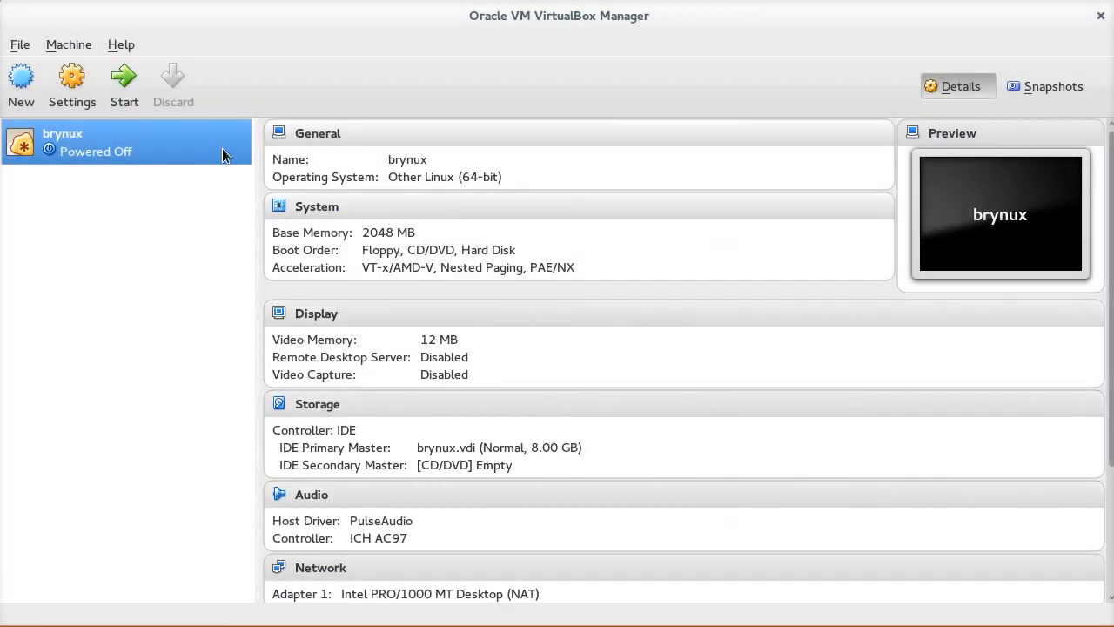
# - Start the brynux virtual machine and minimize the VirtualBox Manager window
pyautogui.click(121, 94)
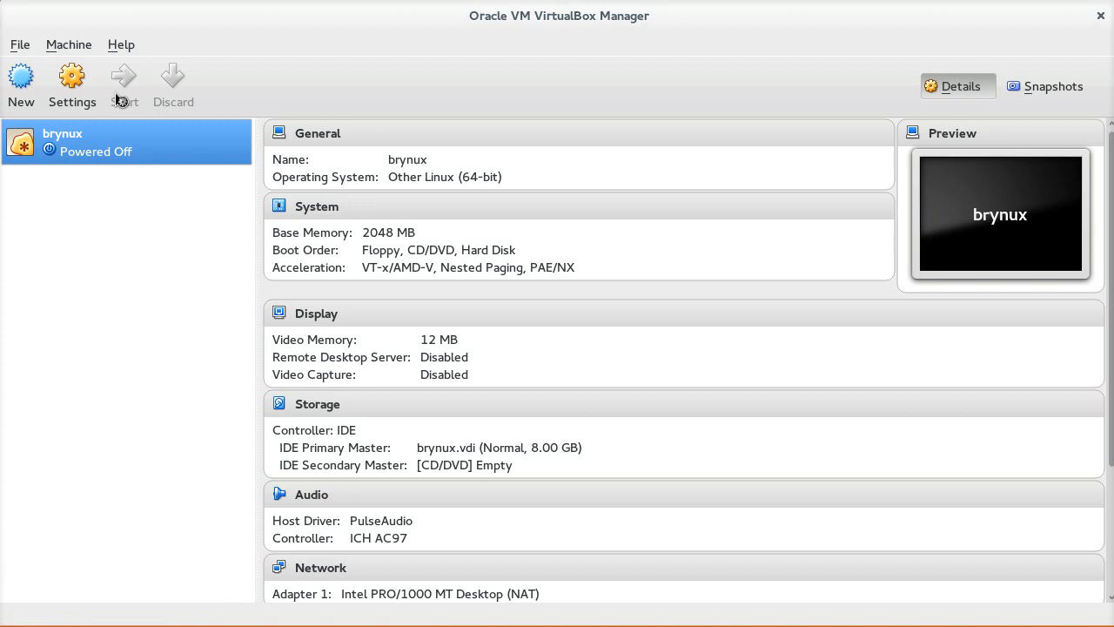
pyautogui.click(986, 19)
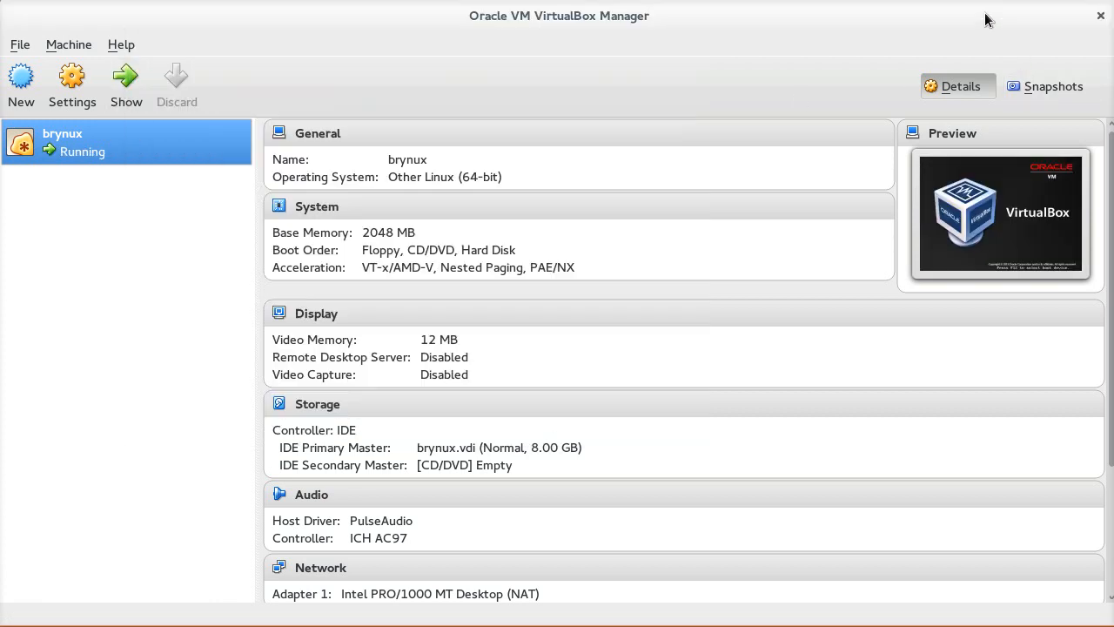
pyautogui.rightClick(986, 19)
pyautogui.click(992, 22)
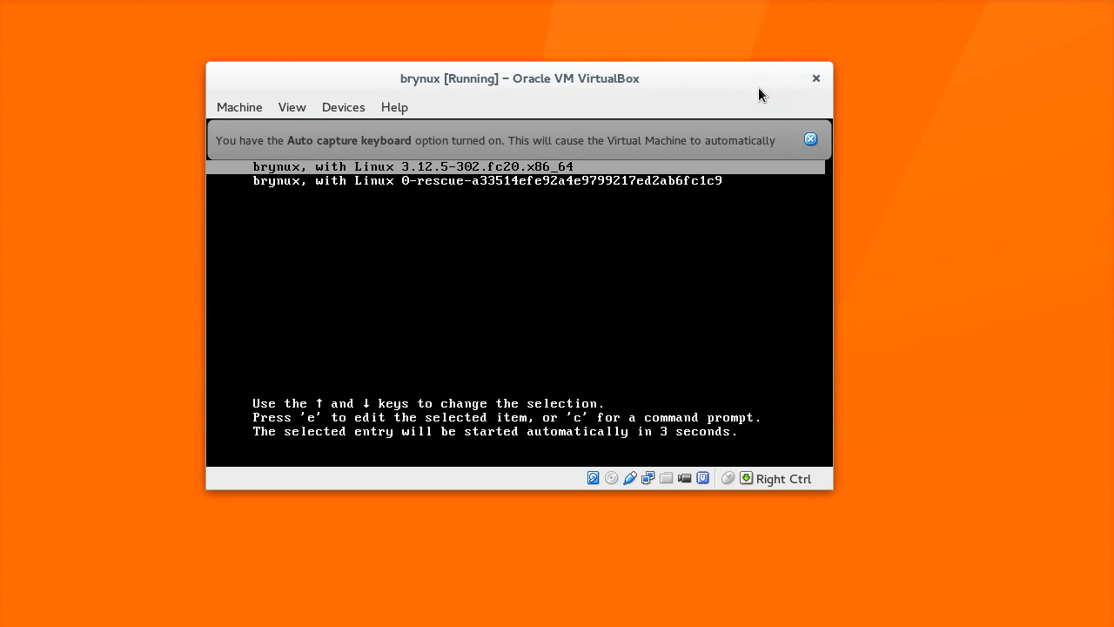
# - Dismiss the keyboard capture and mouse integration notices while brynux boots, and center the virtual machine window horizontally on the screen
pyautogui.click(810, 139)
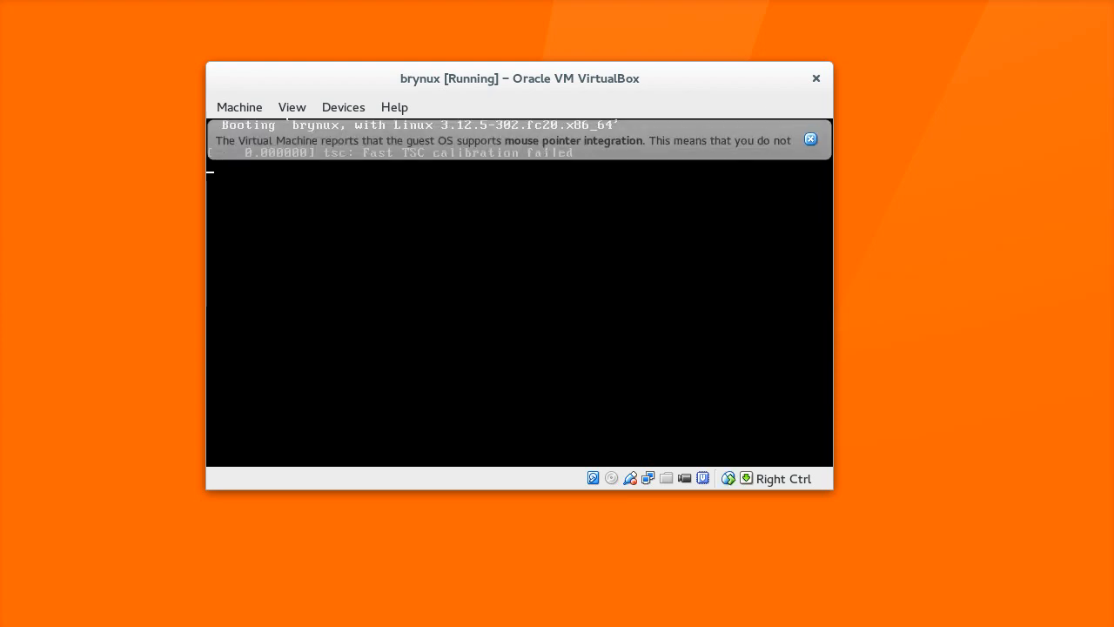
pyautogui.click(810, 139)
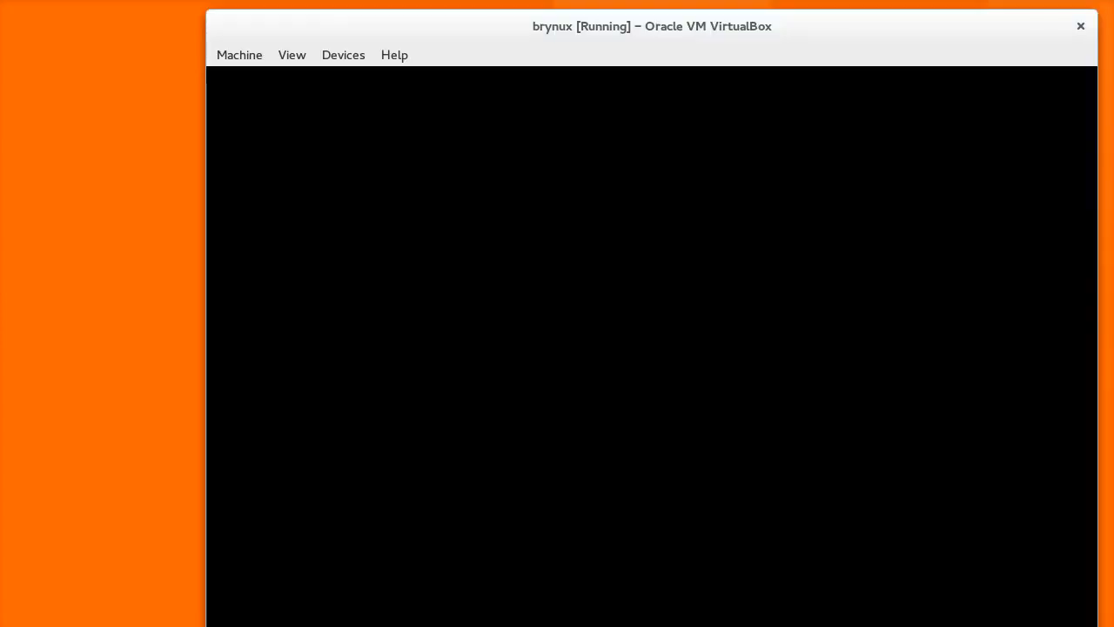
pyautogui.moveTo(922, 26); pyautogui.dragTo(830, 0)
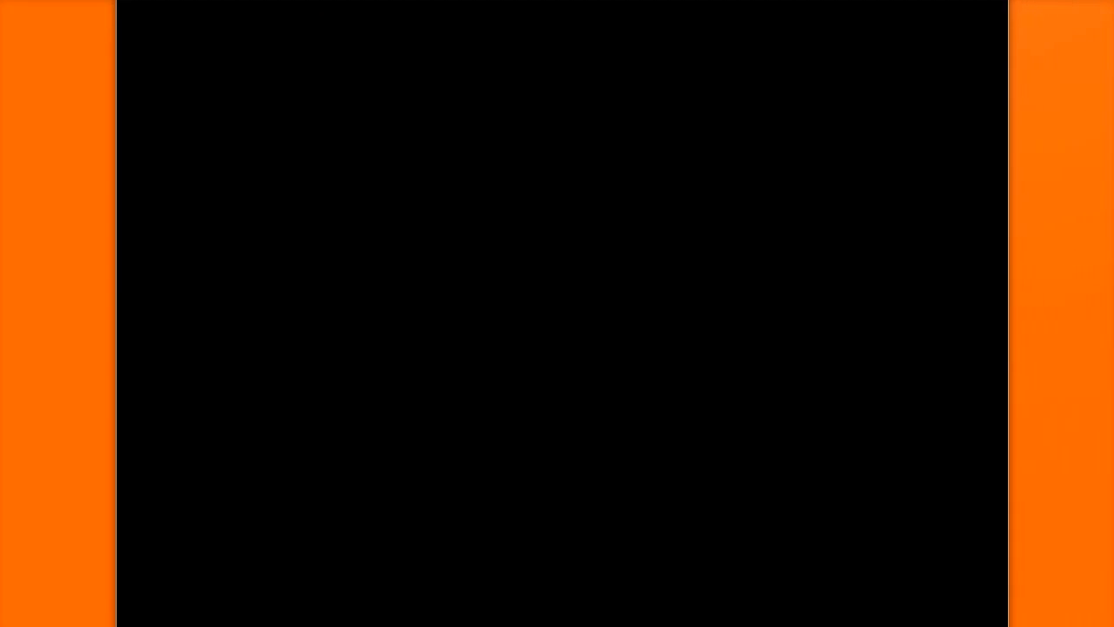